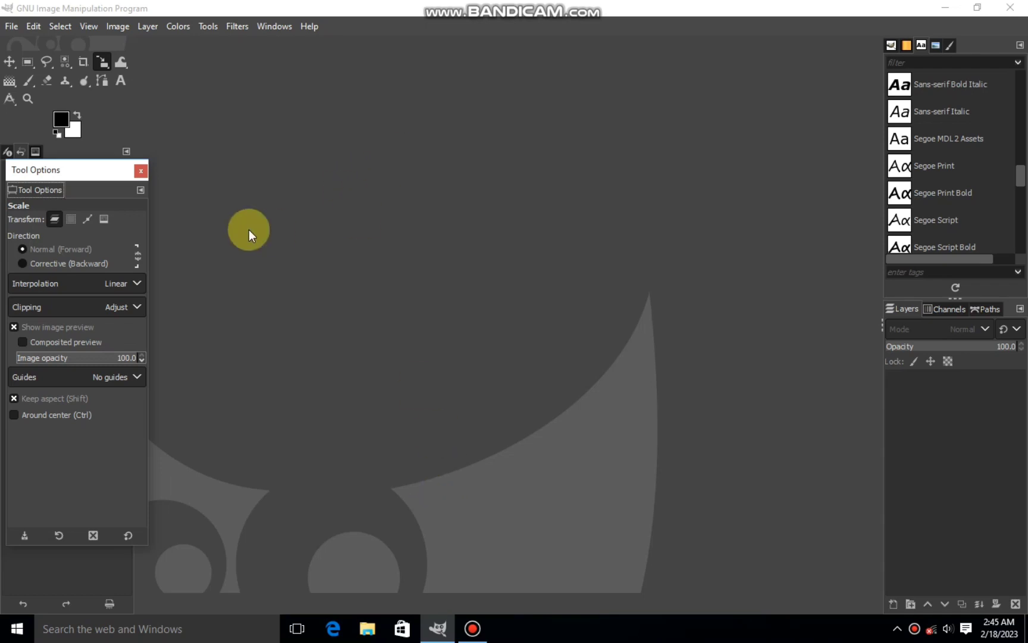
Create a new blank 1920 × 1080 px image with a white background
{"action": "left_click", "coordinate": [12, 26]}
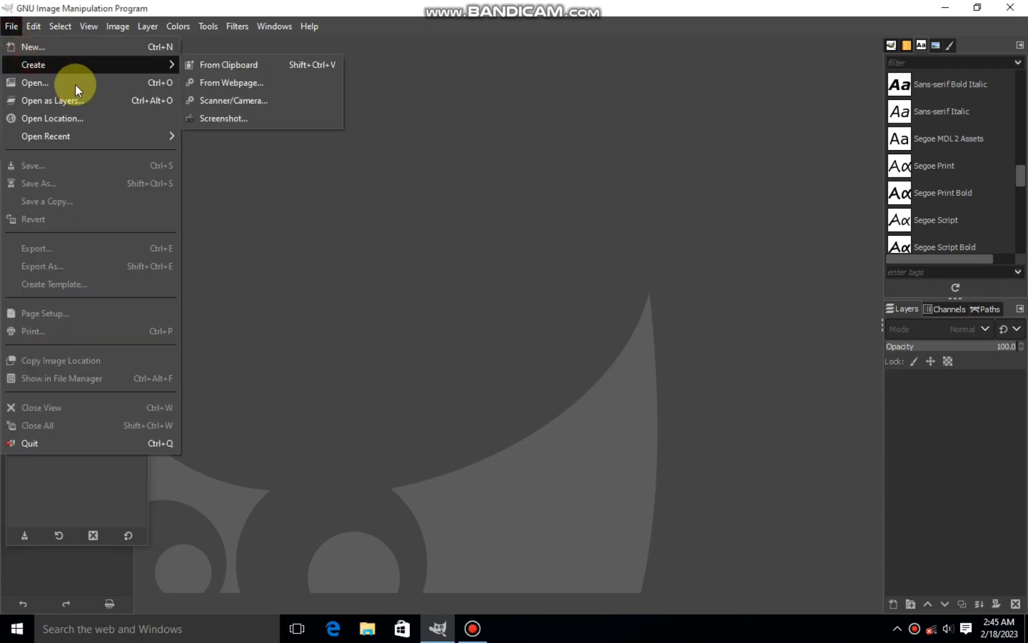
{"action": "left_click", "coordinate": [47, 47]}
{"action": "left_click", "coordinate": [199, 199]}
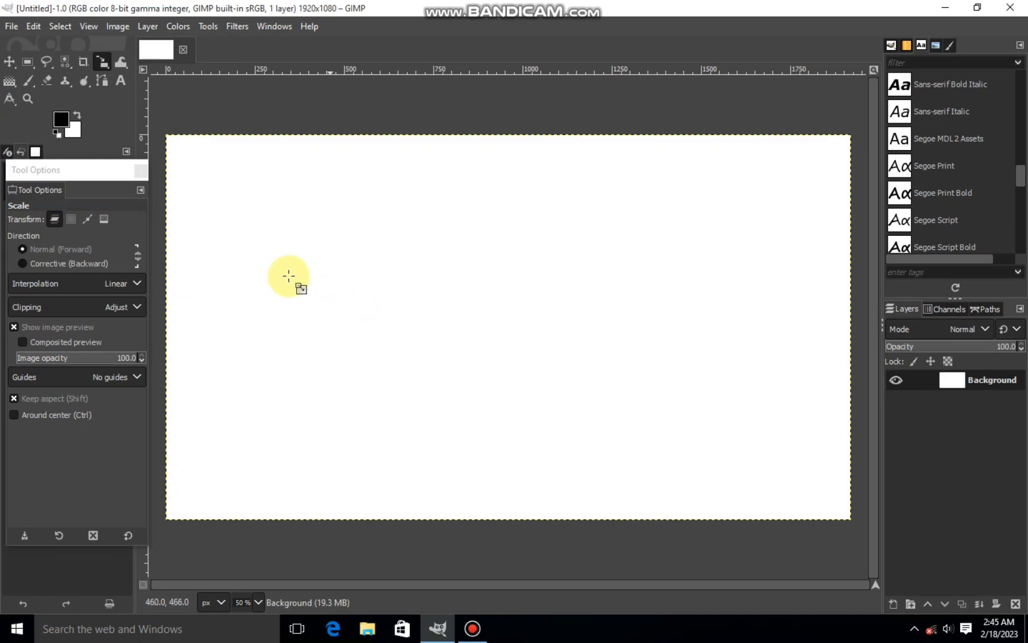
Draw a text box about 1600 px wide across the middle of the canvas and enter CBS in capitals
{"action": "left_click", "coordinate": [117, 86]}
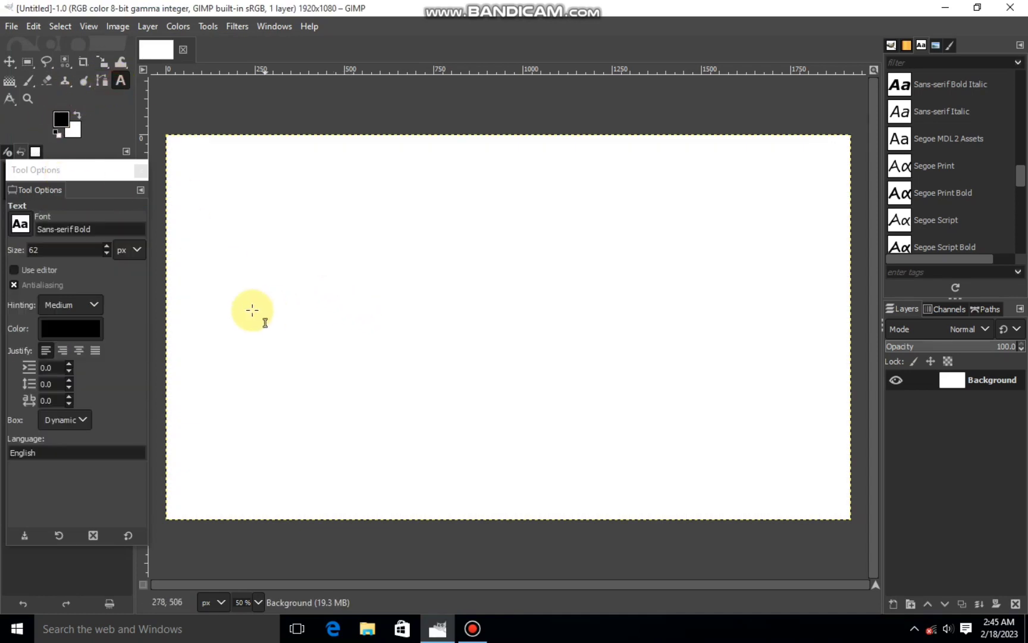
{"action": "left_click_drag", "start_coordinate": [221, 229], "coordinate": [370, 380]}
{"action": "left_click_drag", "start_coordinate": [481, 391], "coordinate": [790, 400]}
{"action": "type", "text": "cbs"}
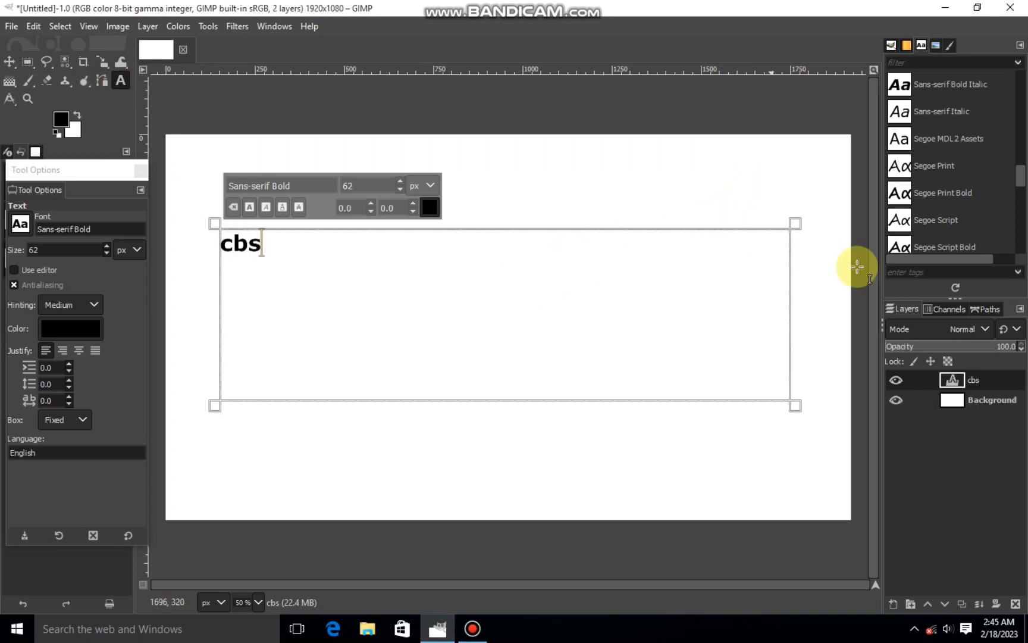
{"action": "key", "text": "BackSpace"}
{"action": "key", "text": "BackSpace"}
{"action": "key", "text": "BackSpace"}
Set the CBS text to Ebrima Bold at a size of 438 px
{"action": "left_click_drag", "start_coordinate": [1021, 177], "coordinate": [1021, 187]}
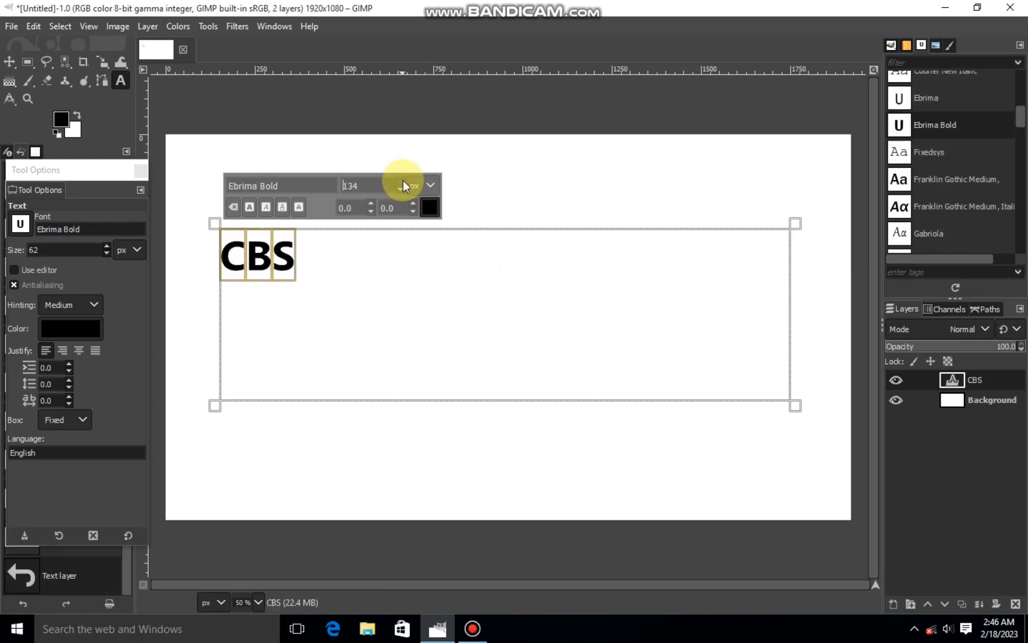
{"action": "left_click", "coordinate": [402, 180]}
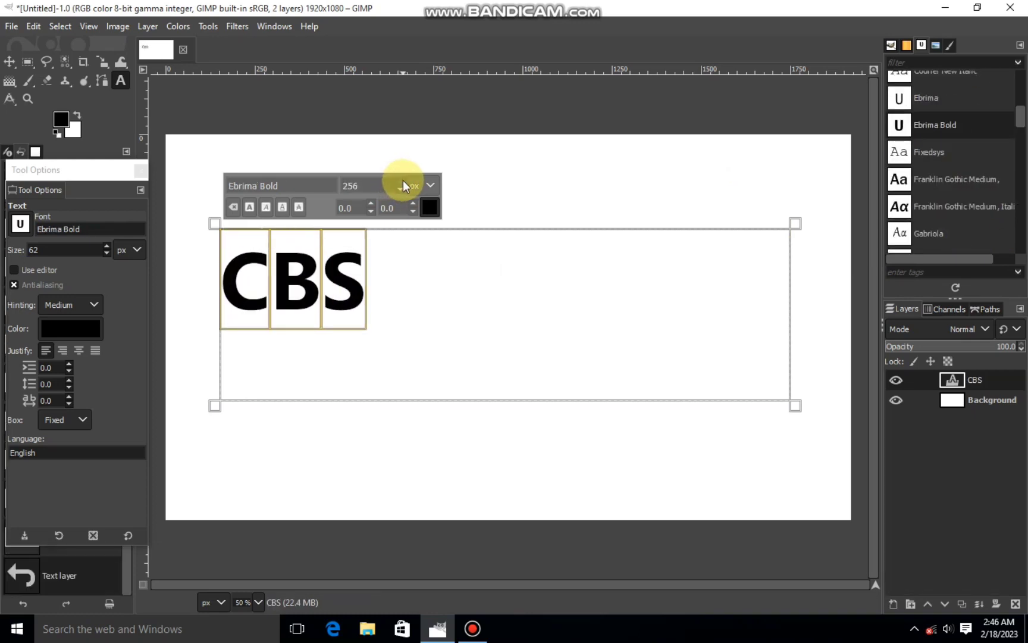
{"action": "left_click_drag", "start_coordinate": [402, 180], "coordinate": [403, 180]}
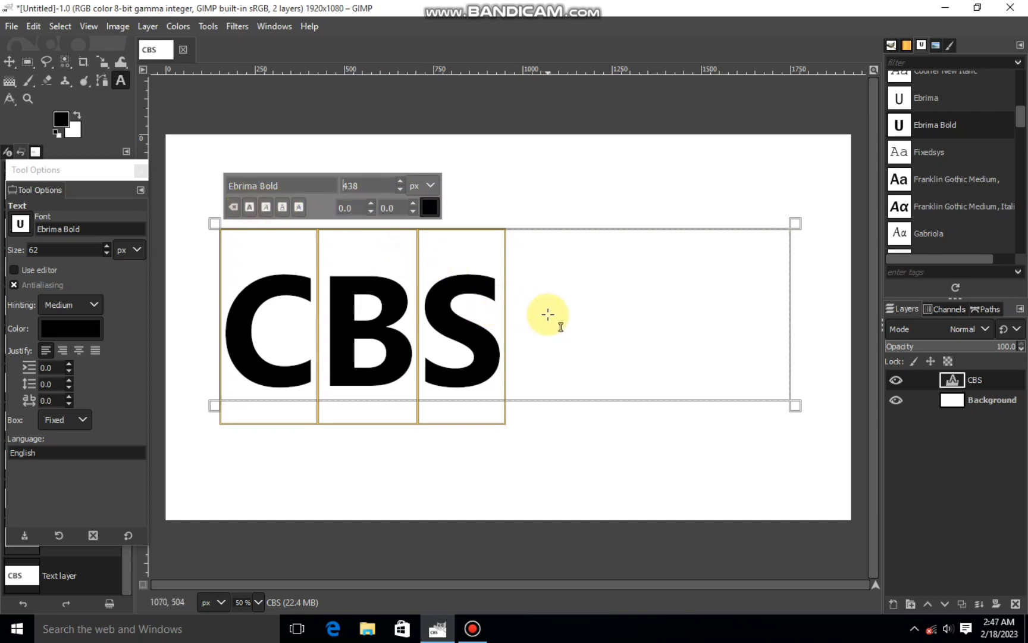
Change the CBS font to Tahoma Bold, then extend the text box downward and bring its left edge inward
{"action": "left_click_drag", "start_coordinate": [1022, 119], "coordinate": [1024, 59]}
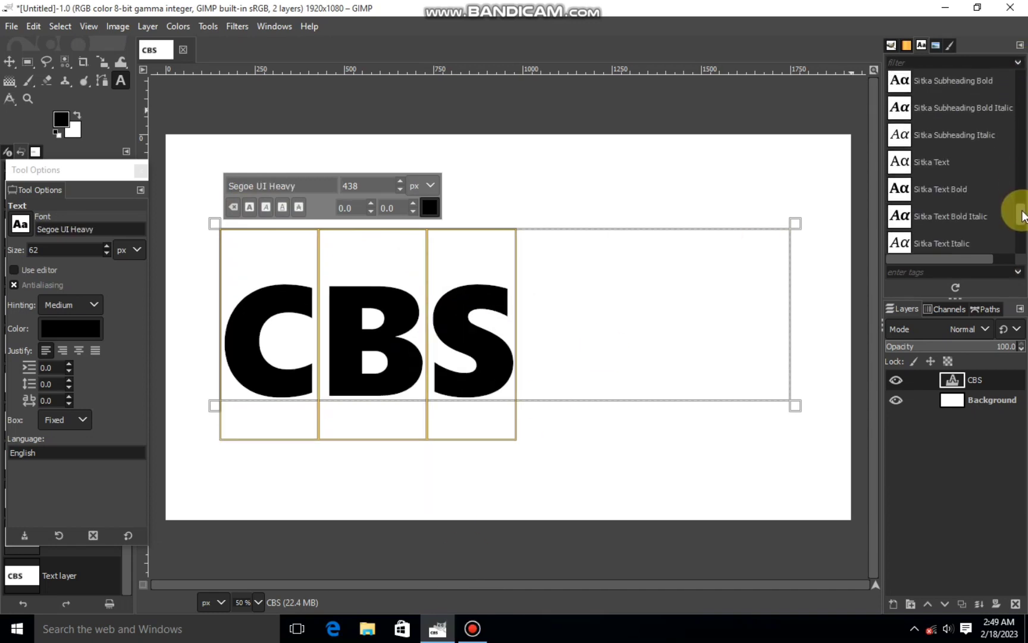
{"action": "scroll", "coordinate": [1021, 216], "scroll_direction": "down", "scroll_amount": 5}
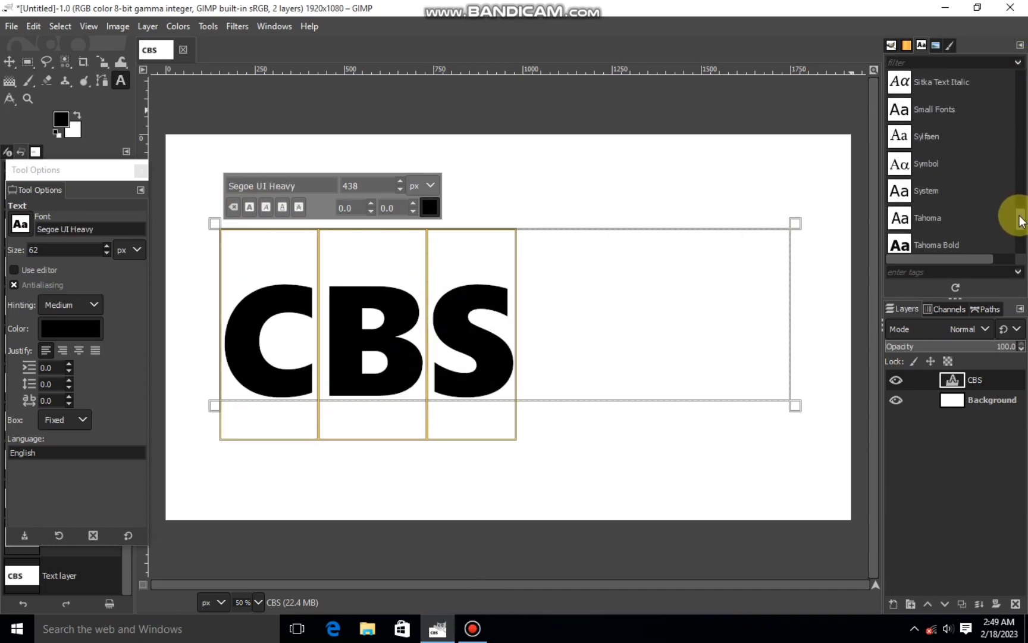
{"action": "left_click", "coordinate": [919, 222]}
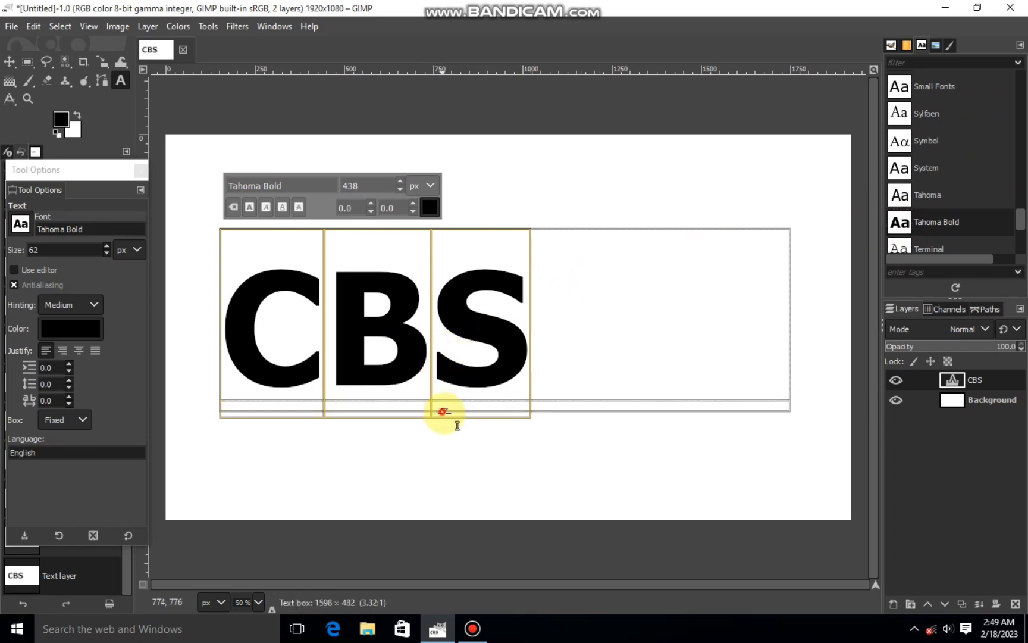
{"action": "left_click_drag", "start_coordinate": [445, 410], "coordinate": [459, 429]}
{"action": "left_click_drag", "start_coordinate": [218, 315], "coordinate": [278, 332]}
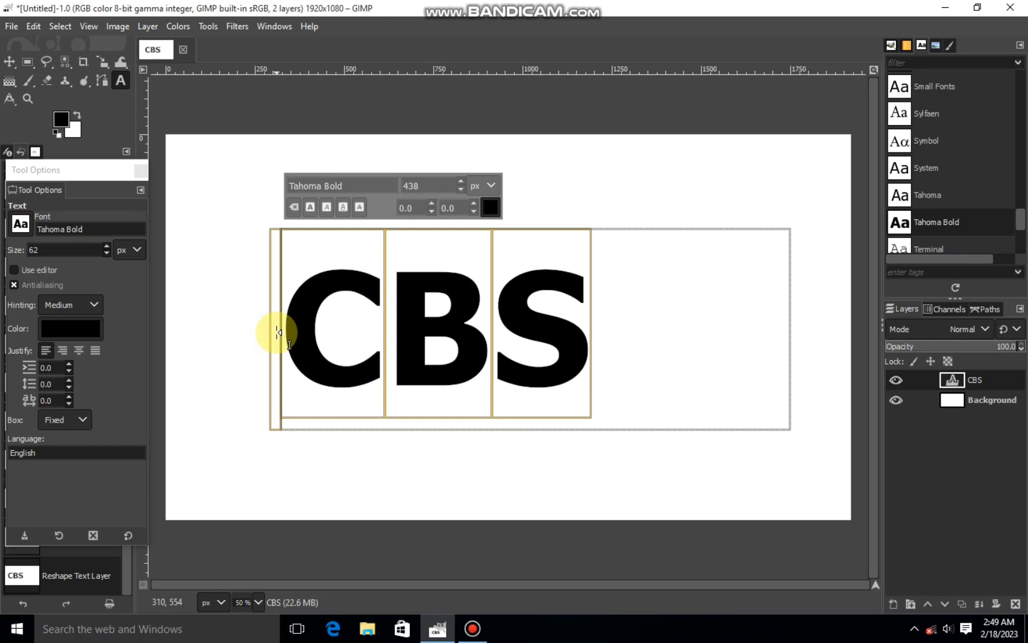
{"action": "left_click", "coordinate": [9, 61]}
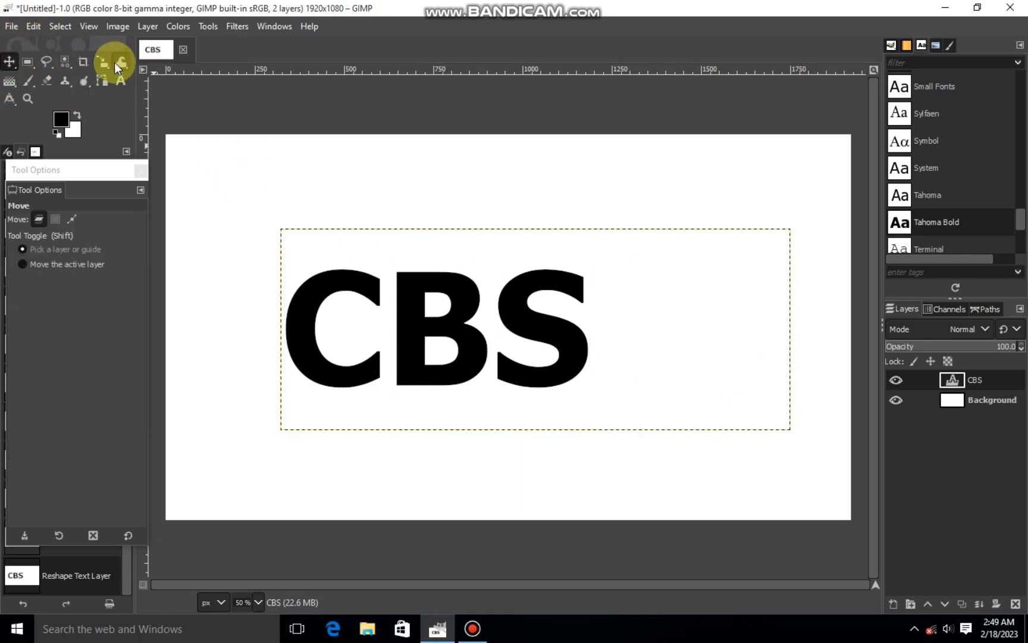
Cut a rectangle about 56 × 54 px out of the inner left side of the C and clear the selection
{"action": "left_click", "coordinate": [28, 64]}
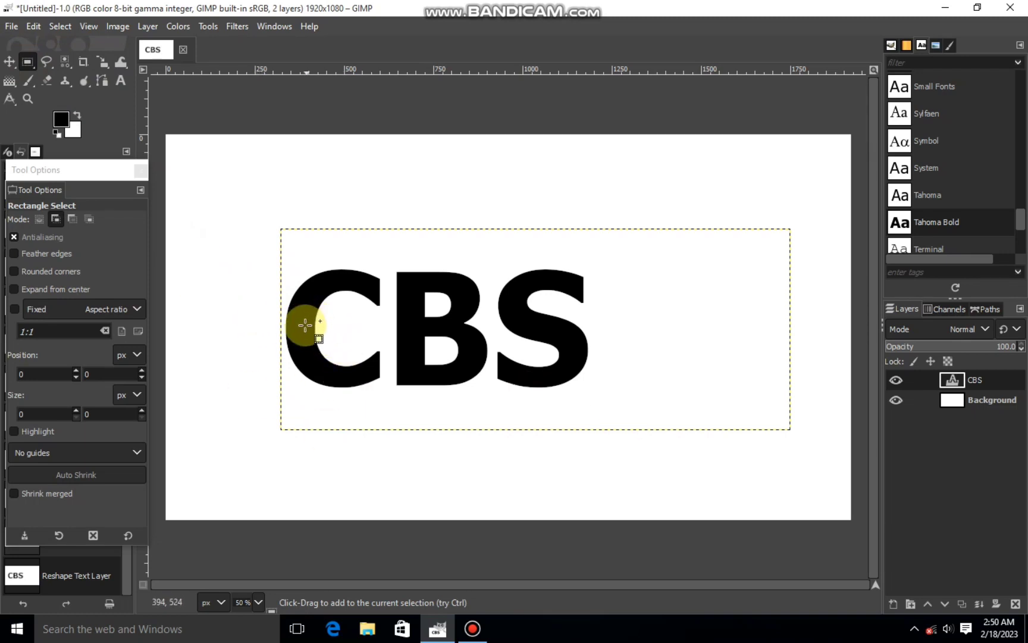
{"action": "left_click_drag", "start_coordinate": [308, 323], "coordinate": [324, 342]}
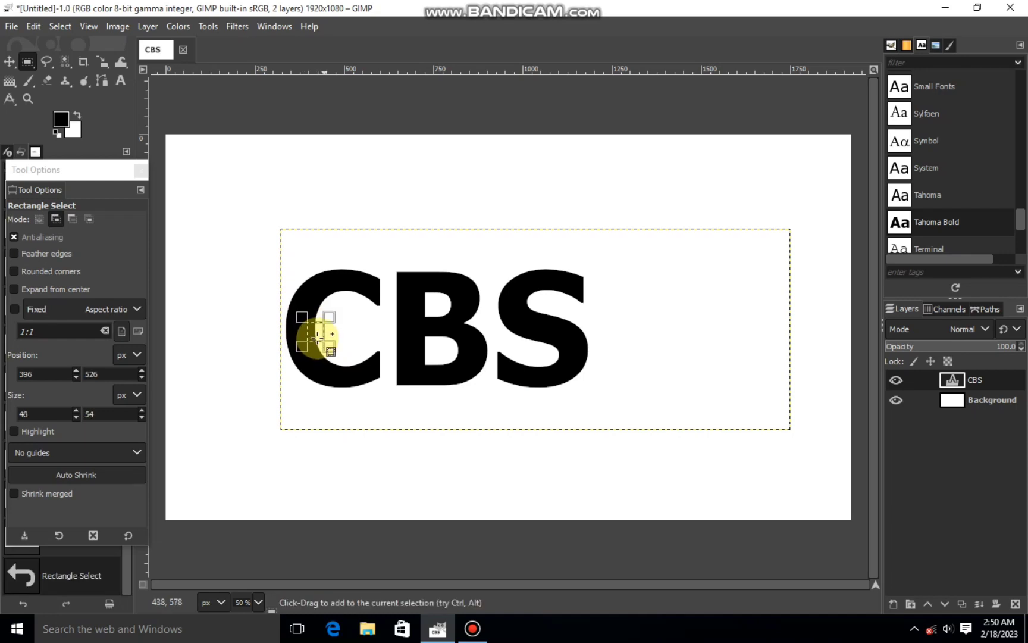
{"action": "right_click", "coordinate": [325, 352]}
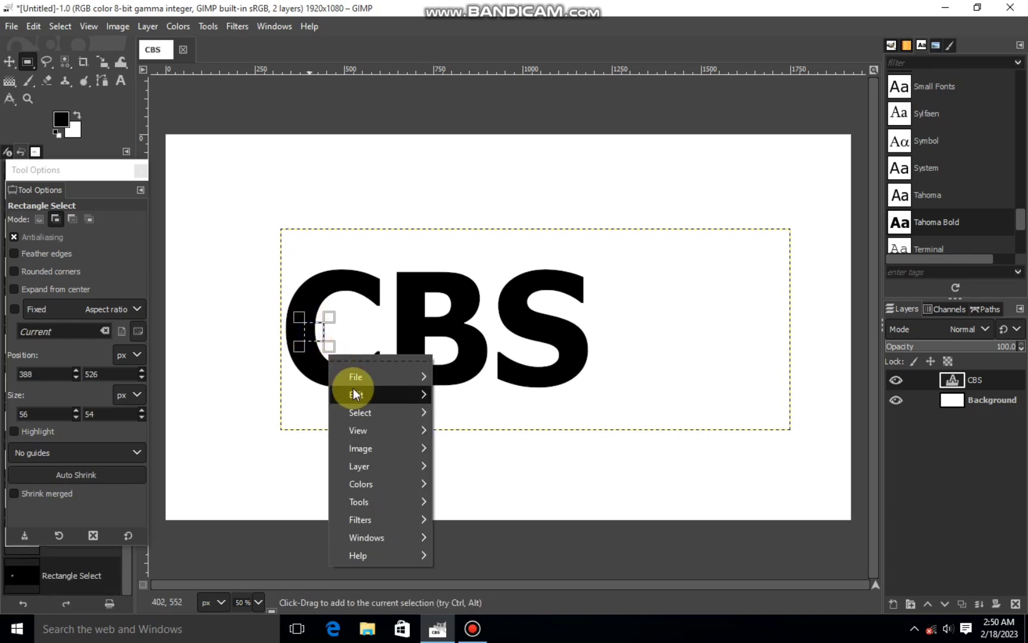
{"action": "mouse_move", "coordinate": [354, 392]}
{"action": "left_click", "coordinate": [482, 269]}
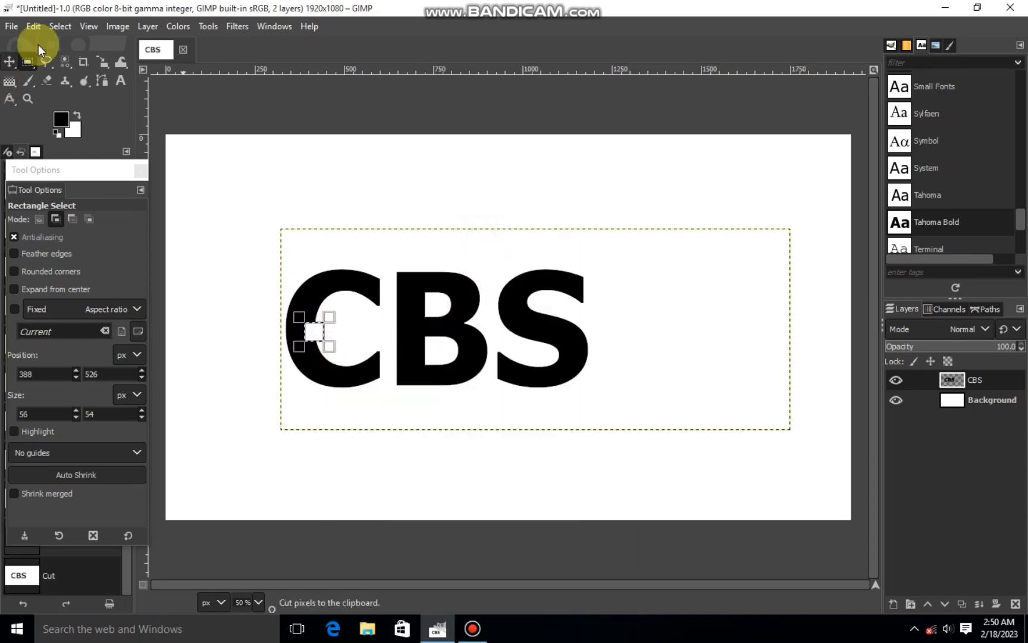
{"action": "left_click", "coordinate": [60, 26]}
{"action": "left_click", "coordinate": [75, 61]}
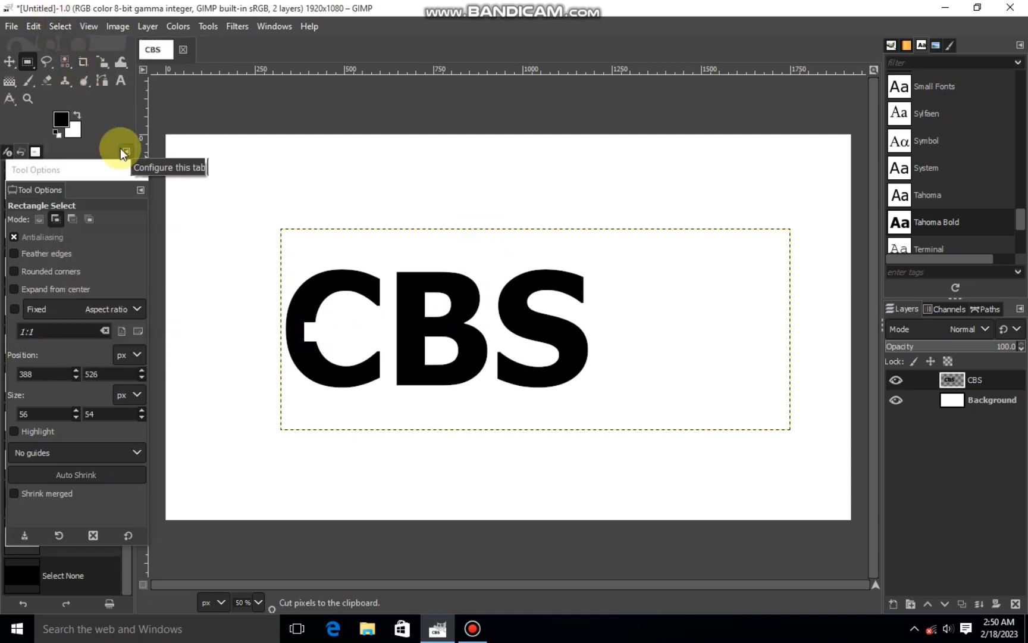
Cut a rectangle about 54 × 48 px out of the C's outer left edge, above the first notch, and deselect
{"action": "mouse_move", "coordinate": [286, 303]}
{"action": "left_mouse_down"}
{"action": "mouse_move", "coordinate": [301, 322]}
{"action": "mouse_move", "coordinate": [303, 305]}
{"action": "left_mouse_up"}
{"action": "right_click", "coordinate": [296, 325]}
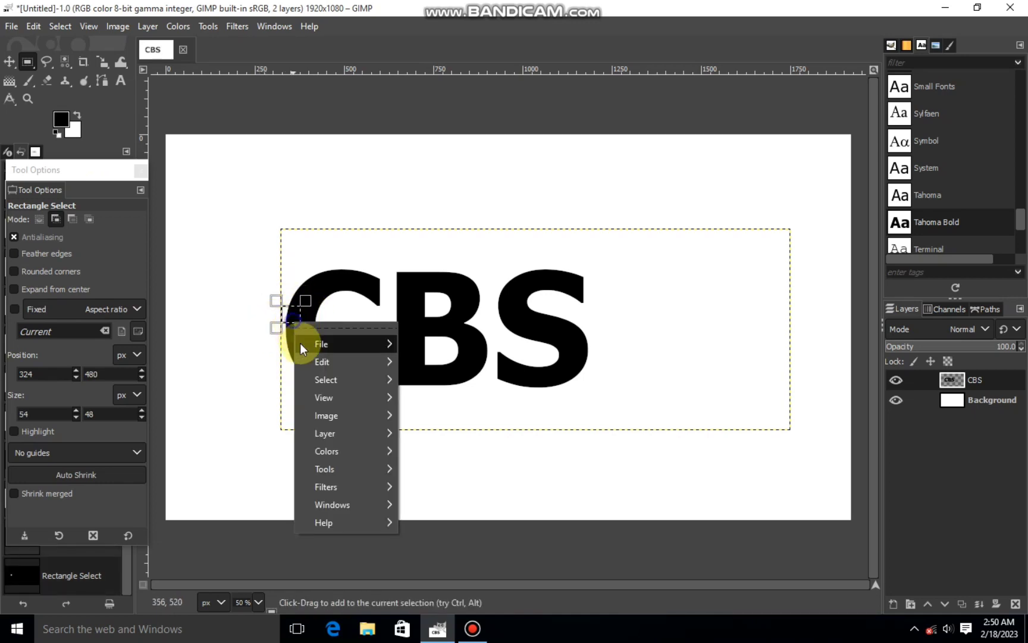
{"action": "mouse_move", "coordinate": [322, 361]}
{"action": "left_click", "coordinate": [432, 236]}
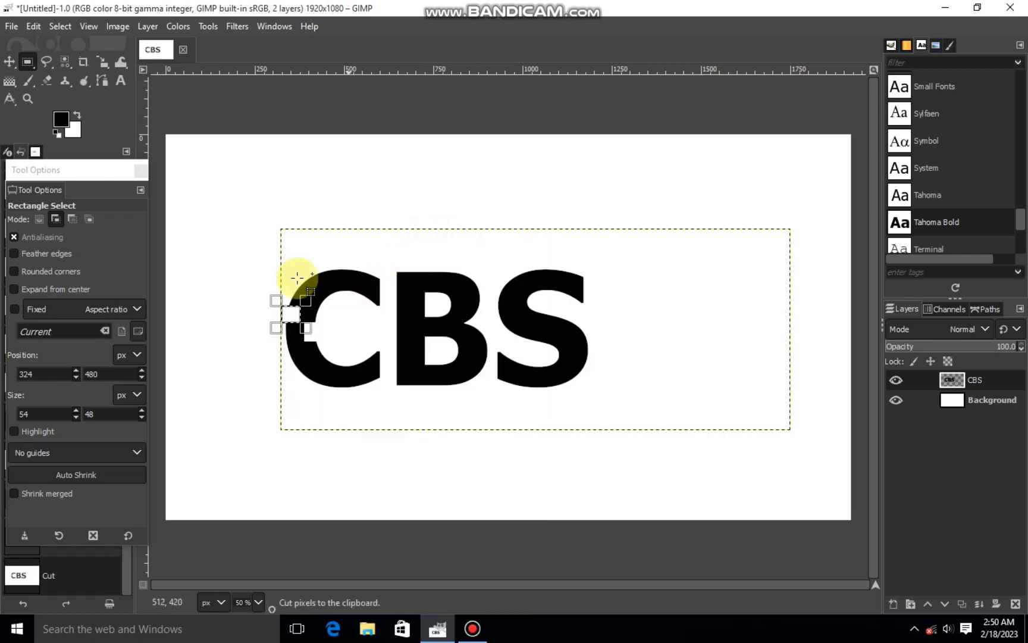
{"action": "left_click", "coordinate": [60, 26]}
{"action": "left_click", "coordinate": [72, 64]}
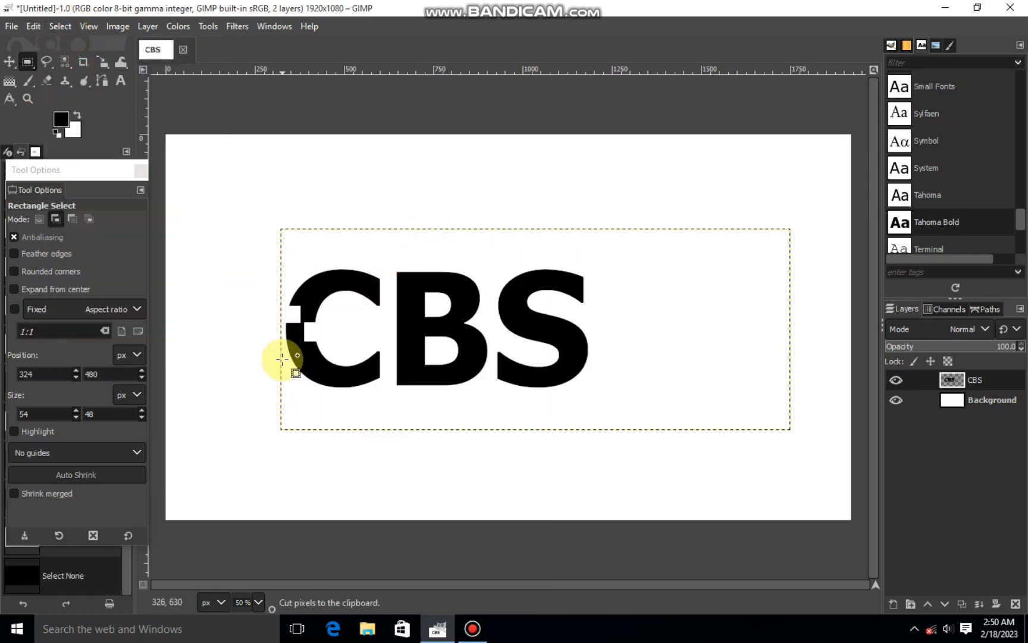
Cut a rectangle about 60 × 42 px out of the C's outer left edge, below the first notch, and deselect
{"action": "left_click_drag", "start_coordinate": [283, 343], "coordinate": [302, 357]}
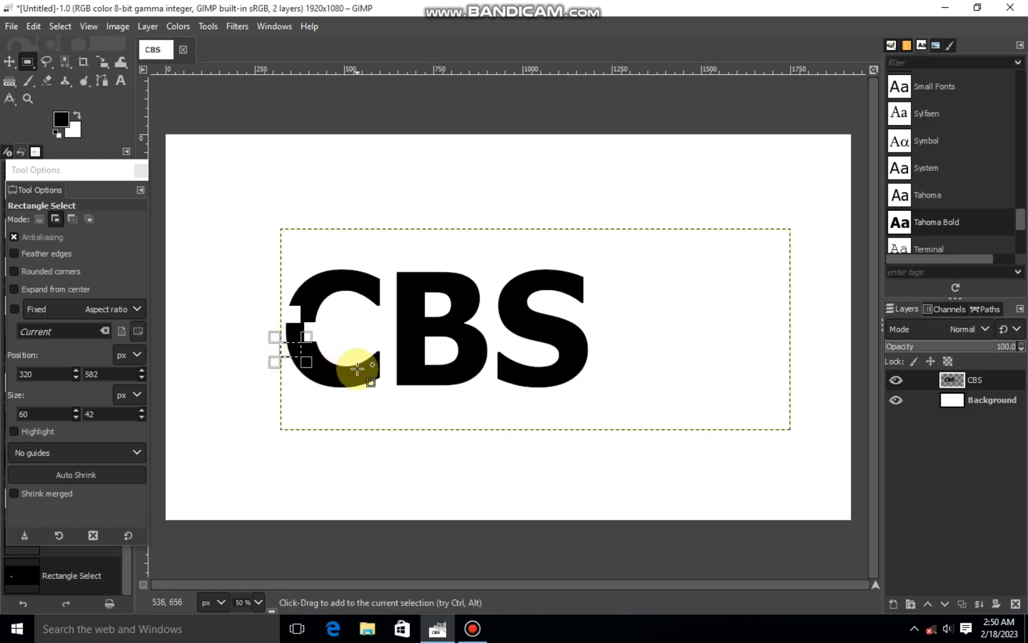
{"action": "right_click", "coordinate": [314, 363]}
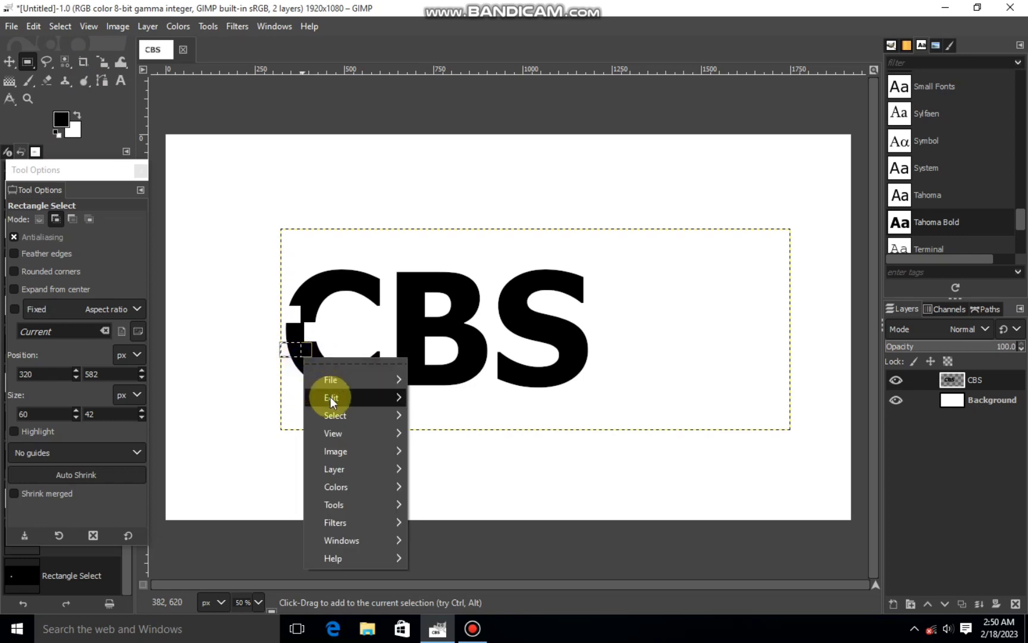
{"action": "mouse_move", "coordinate": [330, 396]}
{"action": "left_click", "coordinate": [434, 237]}
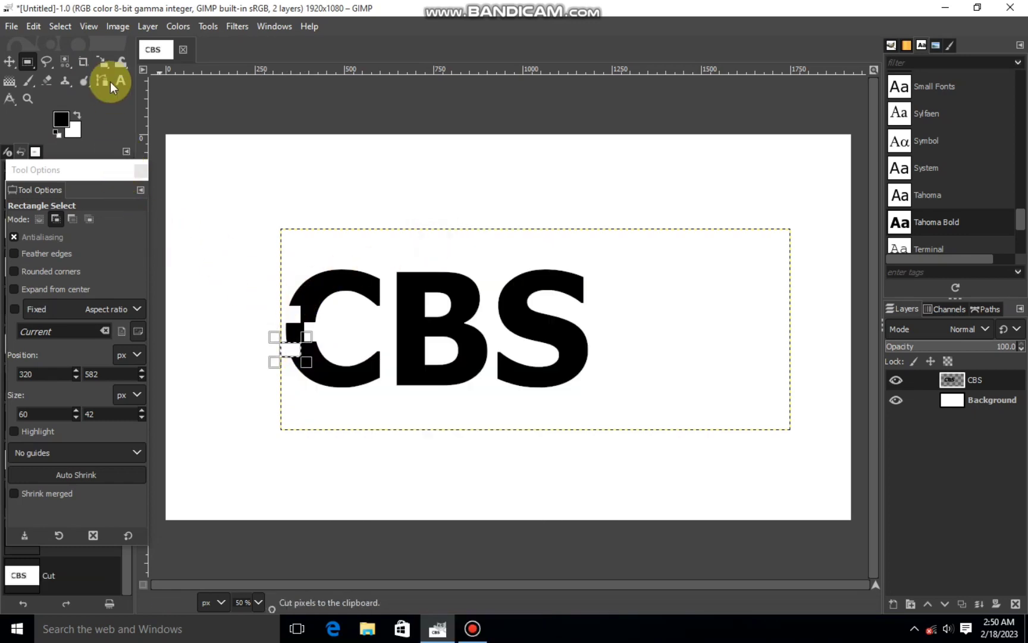
{"action": "left_click", "coordinate": [60, 27]}
{"action": "left_click", "coordinate": [90, 64]}
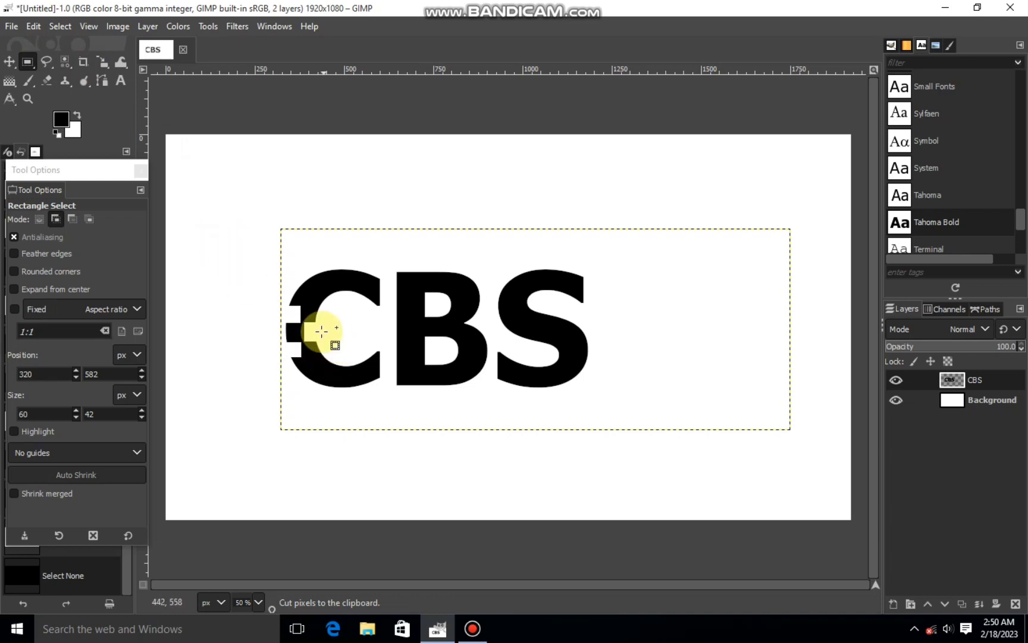
Select a rectangle about 32 × 28 px beside the C's inner notch and add a transparent 1920 × 1080 px layer
{"action": "left_click_drag", "start_coordinate": [315, 331], "coordinate": [328, 343]}
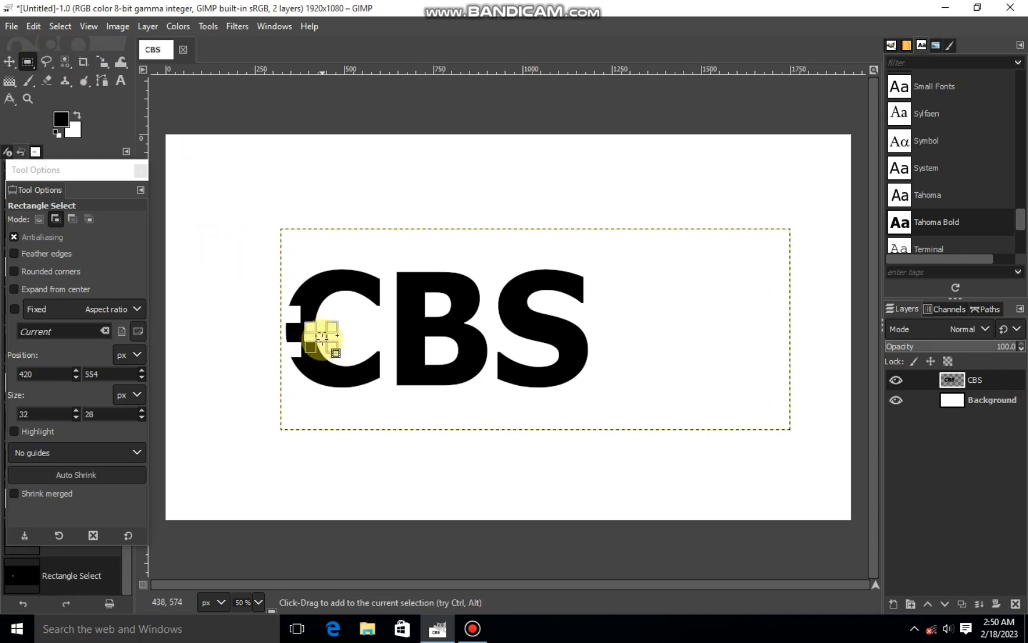
{"action": "right_click", "coordinate": [322, 337]}
{"action": "mouse_move", "coordinate": [355, 376]}
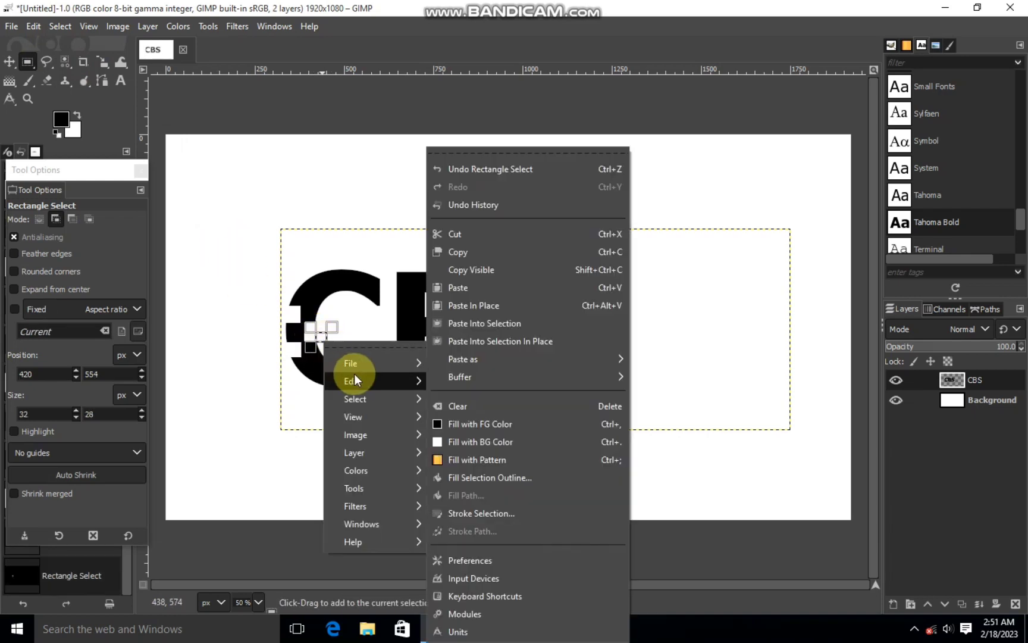
{"action": "left_click", "coordinate": [659, 402]}
{"action": "left_click", "coordinate": [916, 594]}
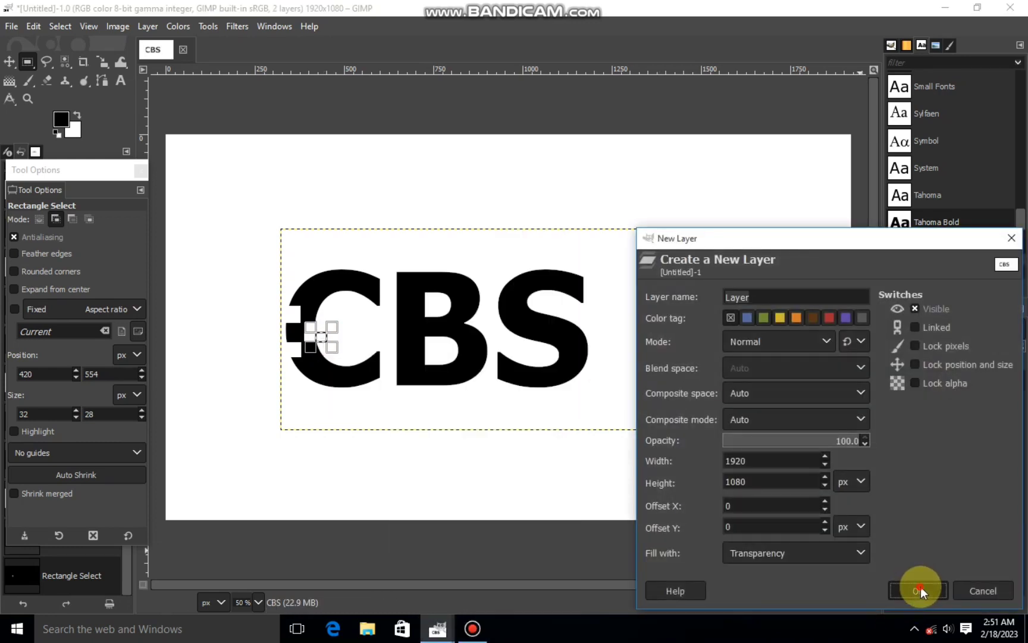
{"action": "left_click", "coordinate": [916, 589]}
Fill the small selection beside the inner notch with the black foreground color and deselect
{"action": "right_click", "coordinate": [368, 339]}
{"action": "mouse_move", "coordinate": [395, 378]}
{"action": "left_click", "coordinate": [519, 421]}
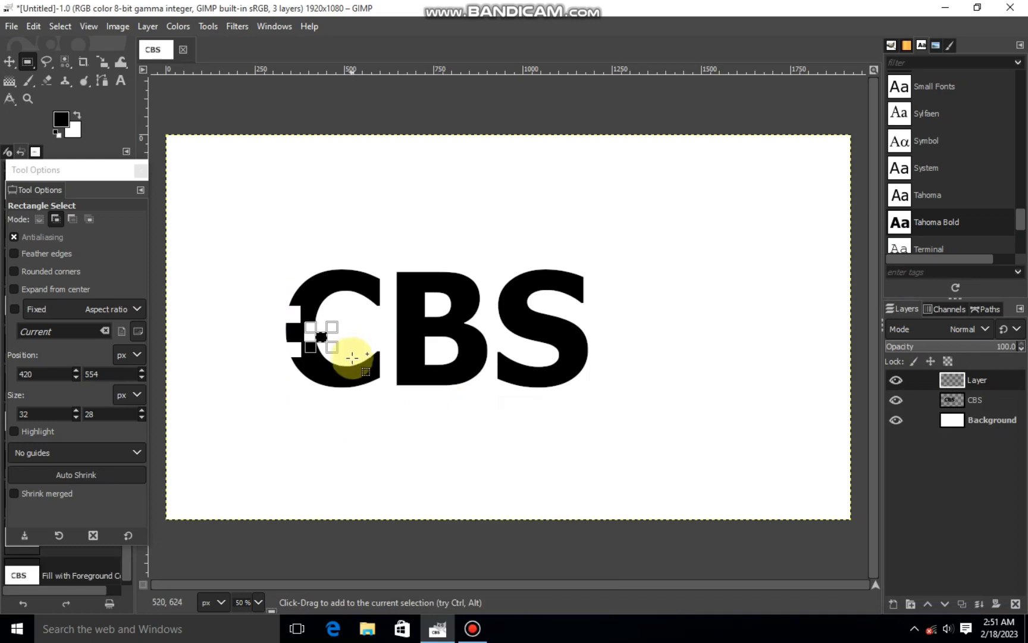
{"action": "left_click", "coordinate": [343, 345]}
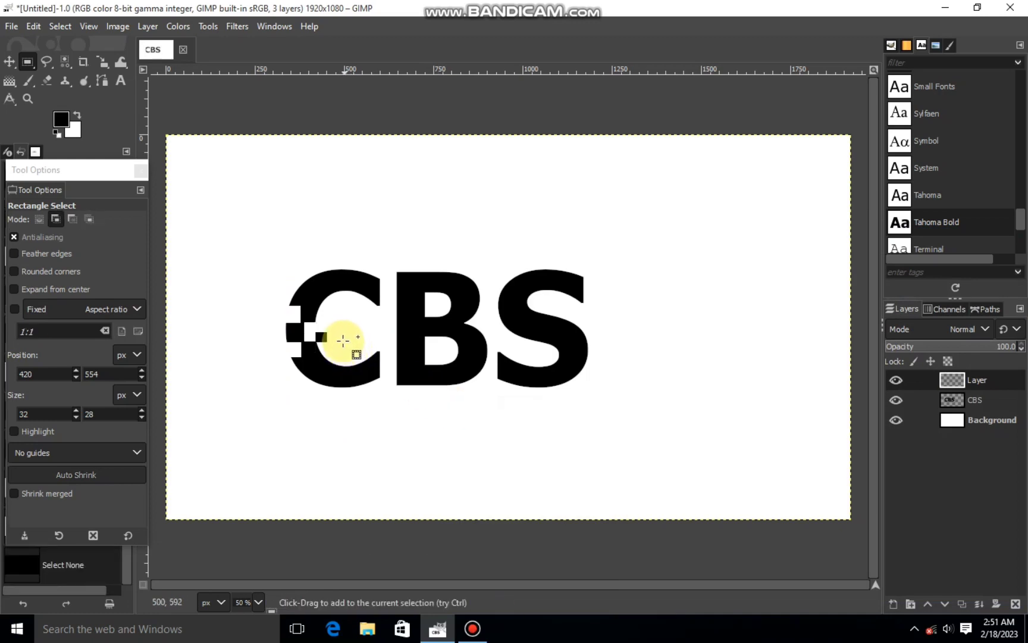
Add a black square about 26 × 24 px inside the C, up and right of the previous one, and deselect
{"action": "left_click_drag", "start_coordinate": [328, 322], "coordinate": [337, 327]}
{"action": "right_click", "coordinate": [335, 328]}
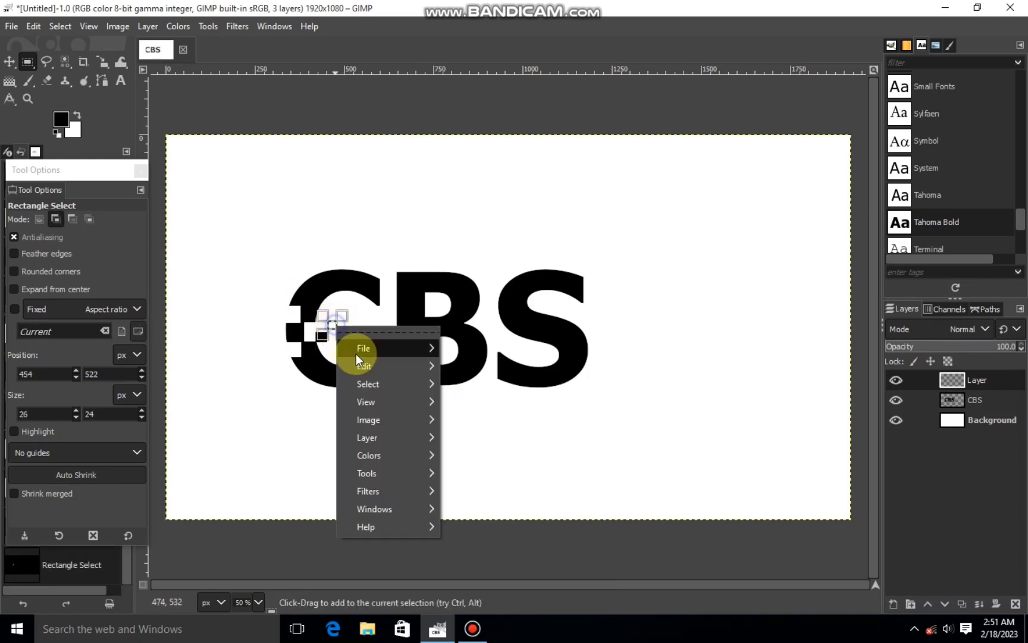
{"action": "mouse_move", "coordinate": [360, 365]}
{"action": "left_click", "coordinate": [476, 421]}
{"action": "key", "text": "ctrl+shift+a"}
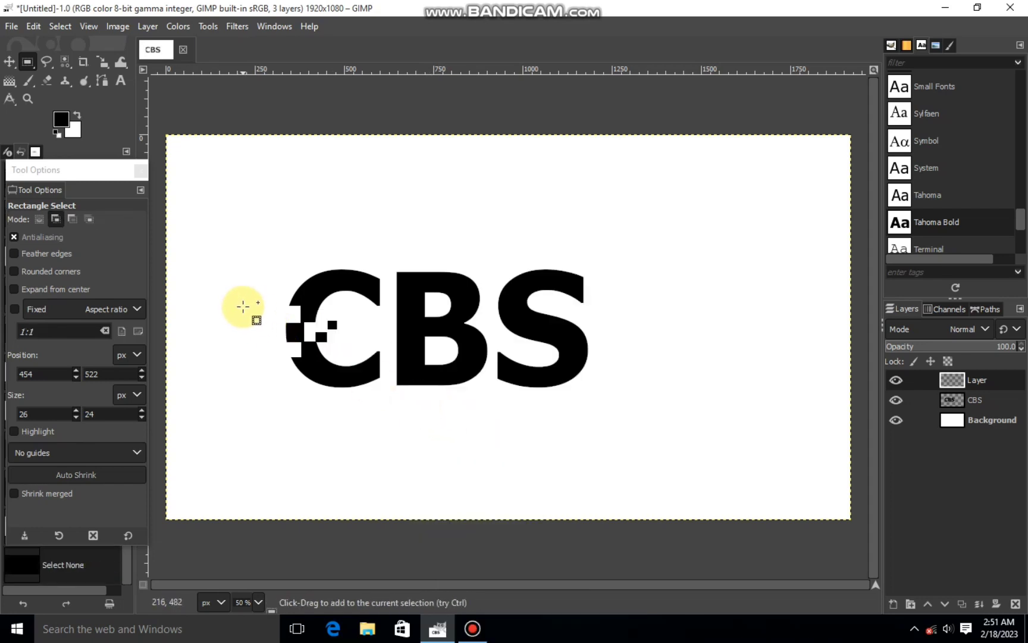
Add a black square about 52 × 50 px outside the C, to the left of its upper notch
{"action": "left_click_drag", "start_coordinate": [266, 303], "coordinate": [283, 317]}
{"action": "right_click", "coordinate": [277, 312]}
{"action": "mouse_move", "coordinate": [313, 352]}
{"action": "left_click", "coordinate": [406, 425]}
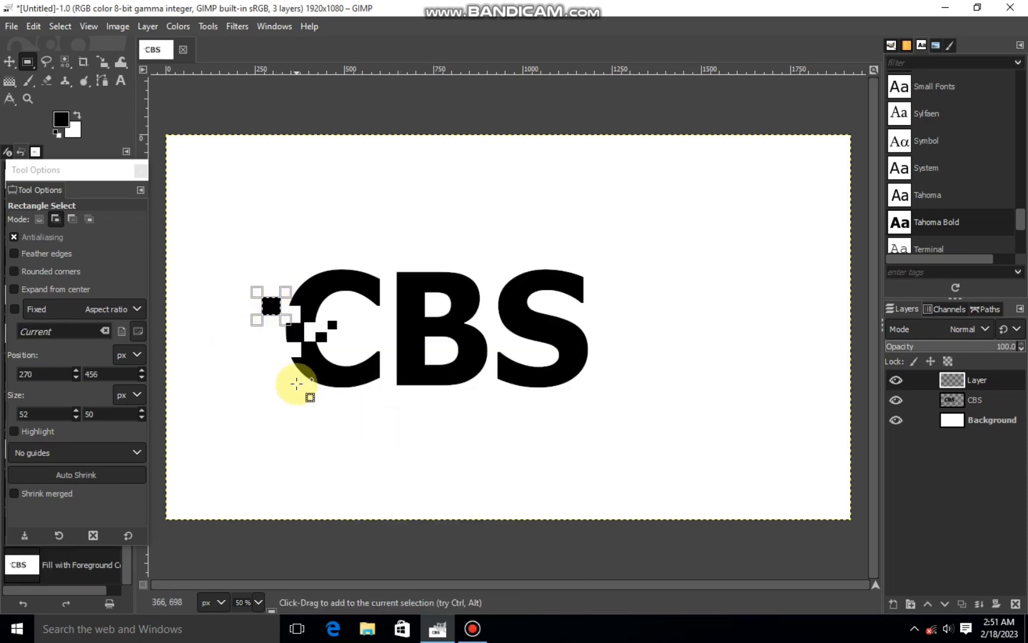
Add a black rectangle about 62 × 52 px outside the C, to the left of its lower notch
{"action": "left_click_drag", "start_coordinate": [265, 357], "coordinate": [286, 375]}
{"action": "right_click", "coordinate": [280, 370]}
{"action": "mouse_move", "coordinate": [320, 409]}
{"action": "left_click", "coordinate": [410, 423]}
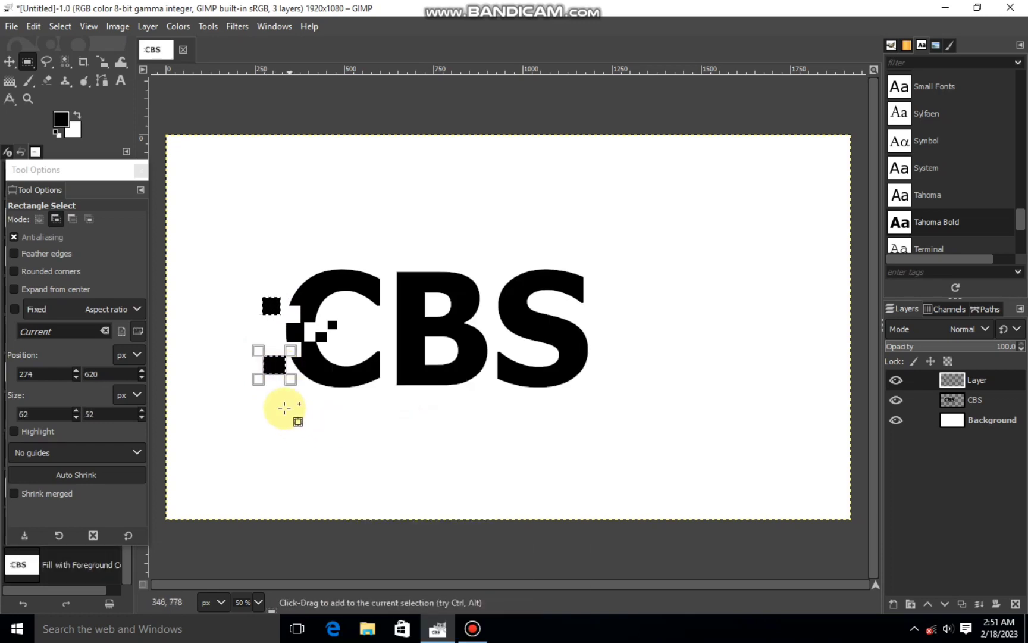
Add a black rectangle about 36 × 30 px between the two outer squares, slightly farther left of the C
{"action": "left_click_drag", "start_coordinate": [256, 330], "coordinate": [269, 339]}
{"action": "right_click", "coordinate": [267, 340]}
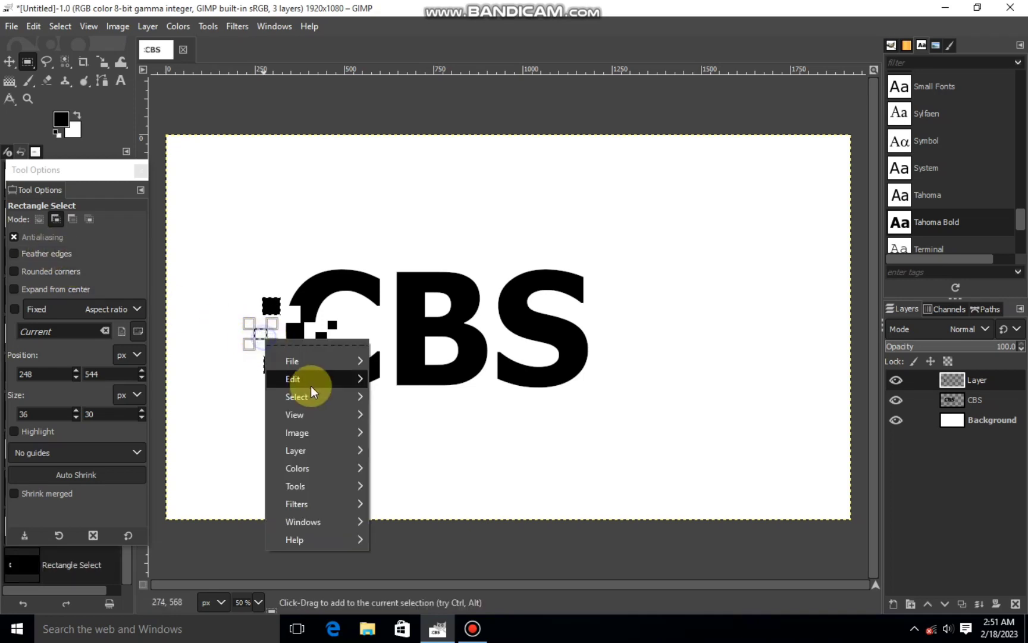
{"action": "mouse_move", "coordinate": [311, 386]}
{"action": "left_click", "coordinate": [430, 424]}
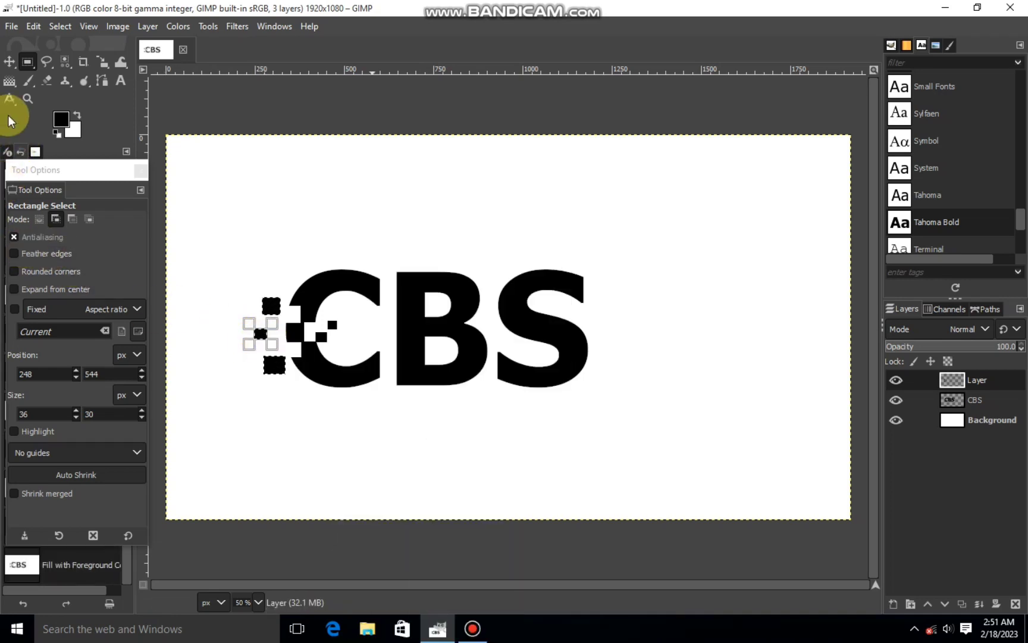
Clear the selection in replace mode and add a black rectangle about 38 × 40 px to the left of the upper outer square
{"action": "left_click", "coordinate": [38, 219]}
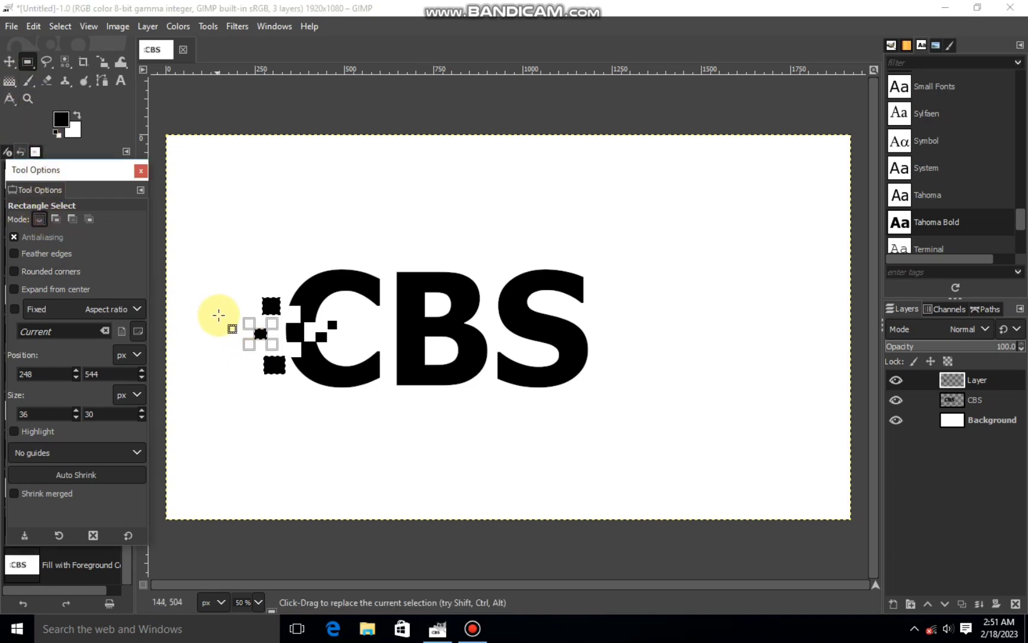
{"action": "left_click", "coordinate": [270, 318]}
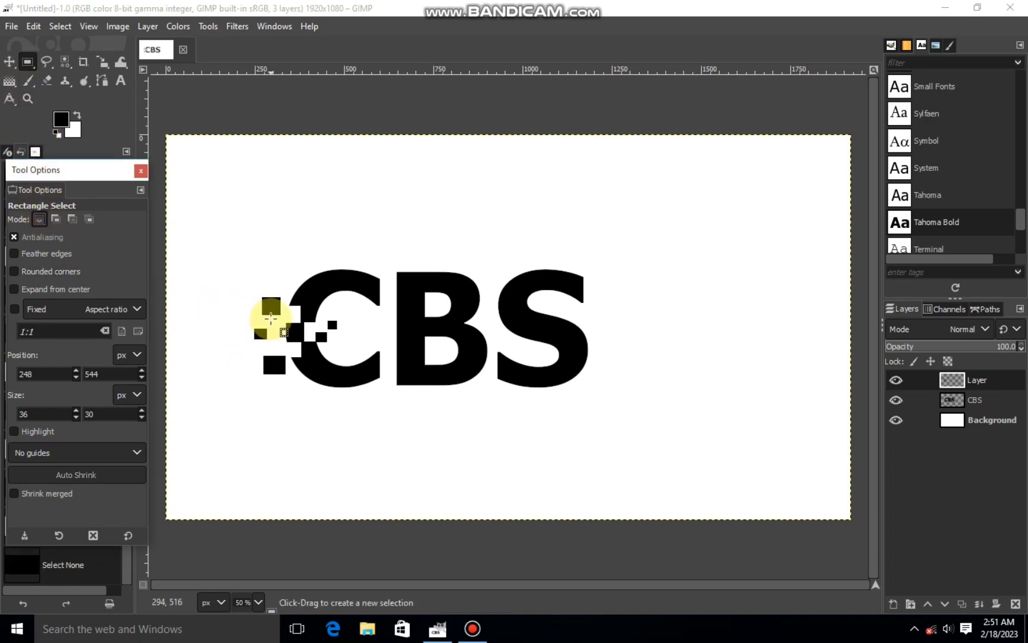
{"action": "mouse_move", "coordinate": [243, 317]}
{"action": "left_mouse_down"}
{"action": "mouse_move", "coordinate": [257, 331]}
{"action": "mouse_move", "coordinate": [247, 317]}
{"action": "left_mouse_up"}
{"action": "right_click", "coordinate": [253, 325]}
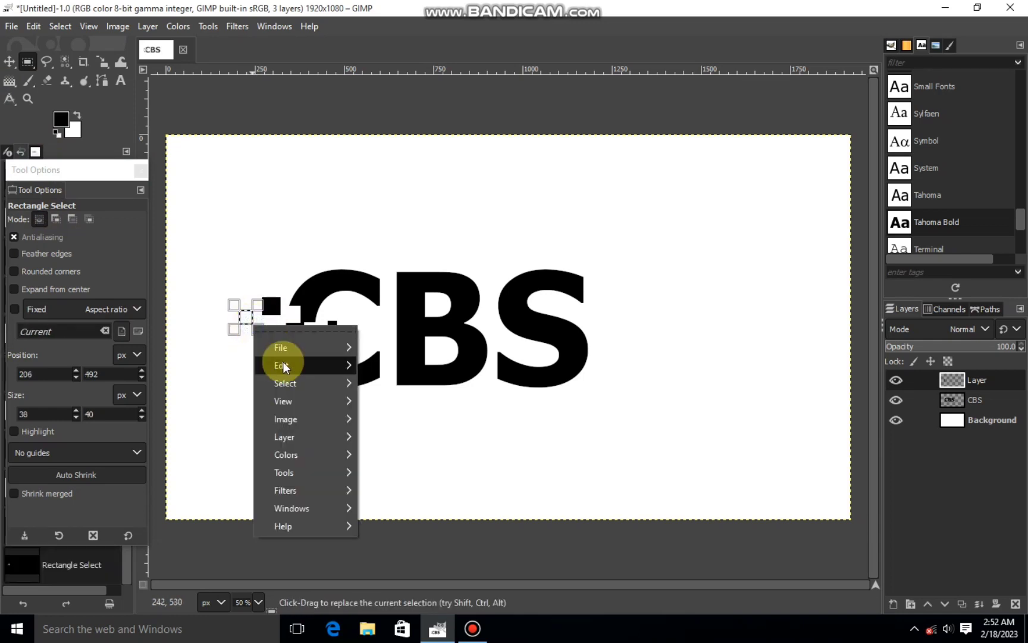
{"action": "mouse_move", "coordinate": [283, 366]}
{"action": "left_click", "coordinate": [410, 425]}
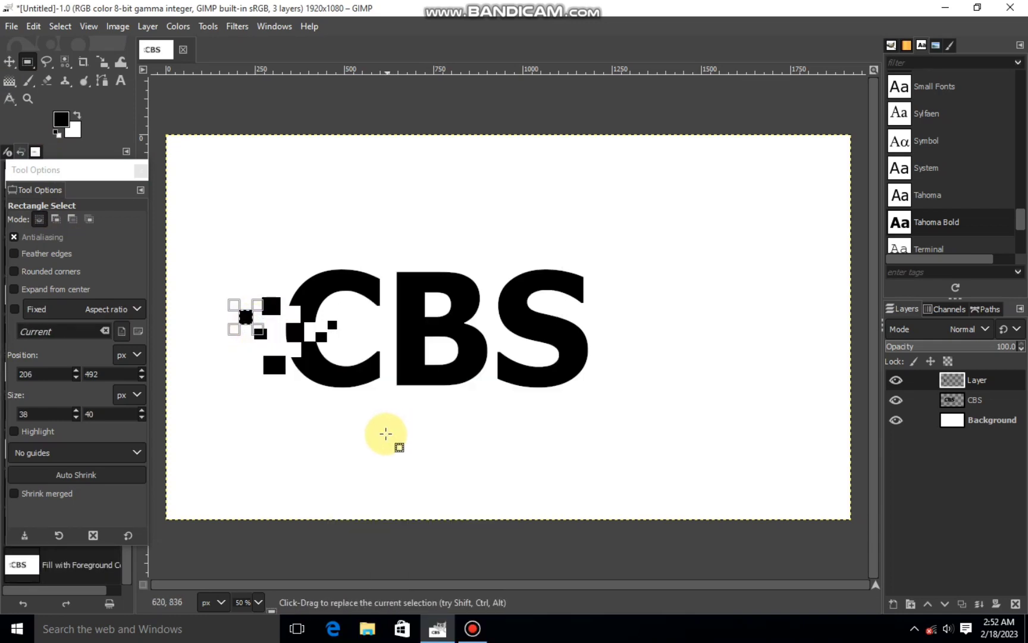
Add a black rectangle about 40 × 32 px just above and left of the lower outer square
{"action": "mouse_move", "coordinate": [248, 346]}
{"action": "left_mouse_down"}
{"action": "mouse_move", "coordinate": [269, 363]}
{"action": "mouse_move", "coordinate": [260, 356]}
{"action": "left_mouse_up"}
{"action": "right_click", "coordinate": [261, 357]}
{"action": "mouse_move", "coordinate": [345, 395]}
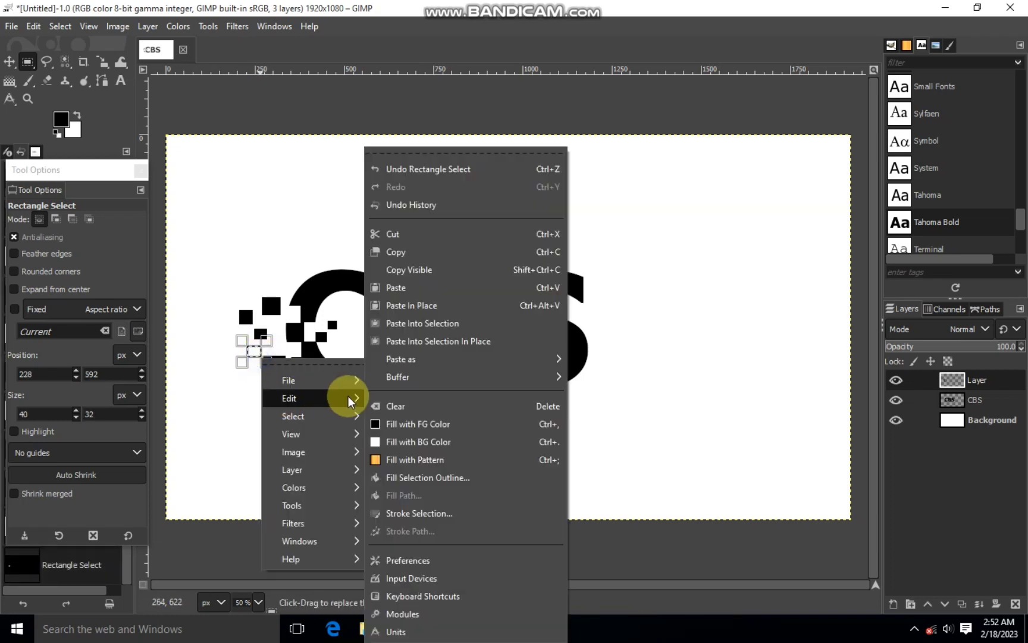
{"action": "left_click", "coordinate": [375, 427]}
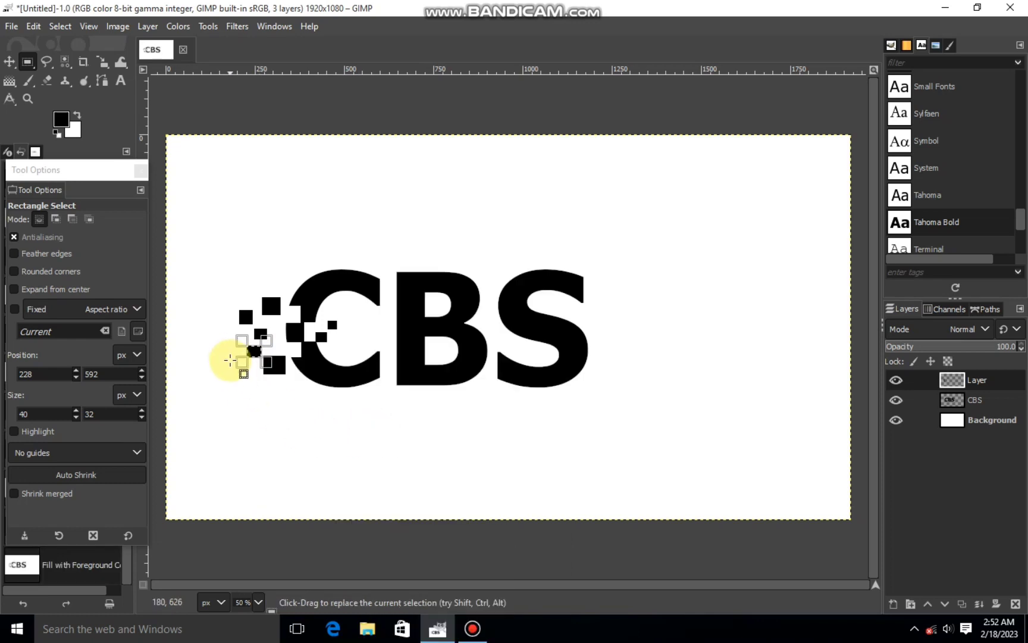
Add a black rectangle about 28 × 20 px below and left of the previous one
{"action": "left_click_drag", "start_coordinate": [231, 360], "coordinate": [239, 367]}
{"action": "right_click", "coordinate": [241, 367]}
{"action": "mouse_move", "coordinate": [269, 407]}
{"action": "left_click", "coordinate": [357, 424]}
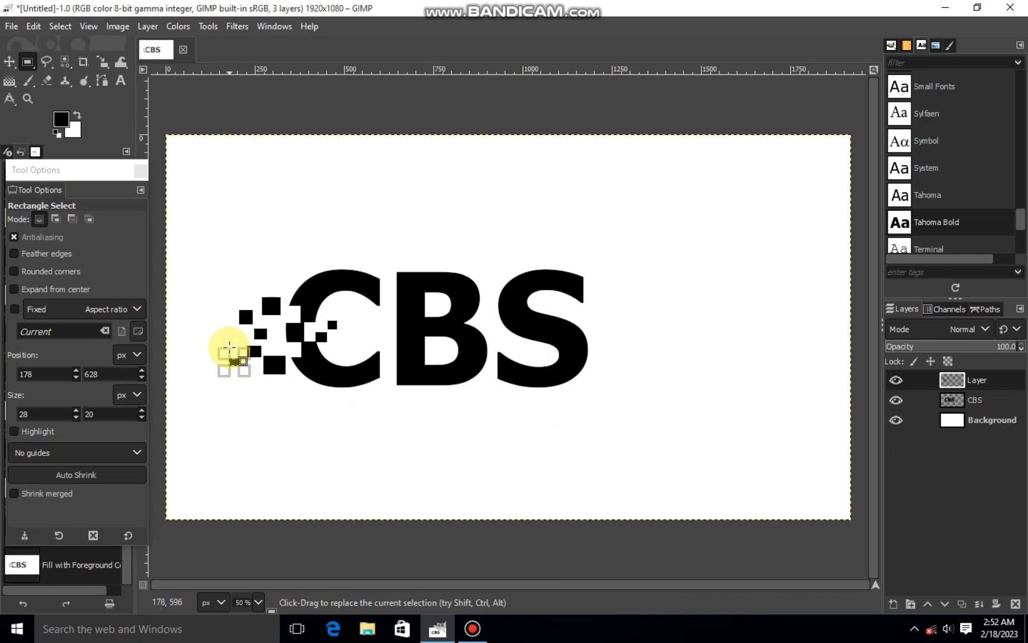
Add a black rectangle about 32 × 22 px above and slightly left of the 28 × 20 px one
{"action": "left_click_drag", "start_coordinate": [208, 330], "coordinate": [231, 345]}
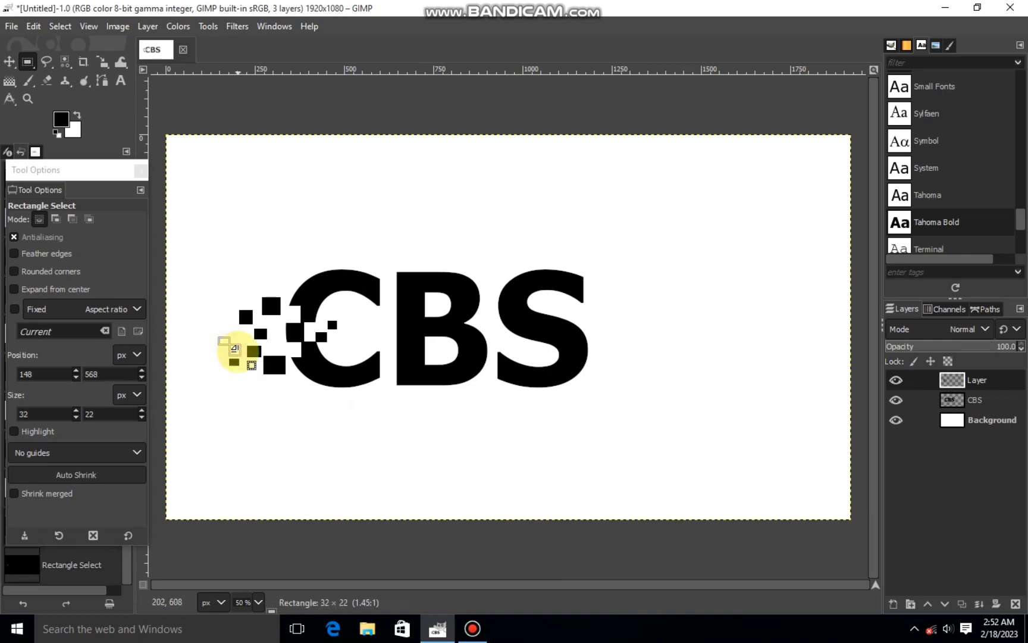
{"action": "right_click", "coordinate": [238, 352]}
{"action": "mouse_move", "coordinate": [330, 394]}
{"action": "left_click", "coordinate": [359, 422]}
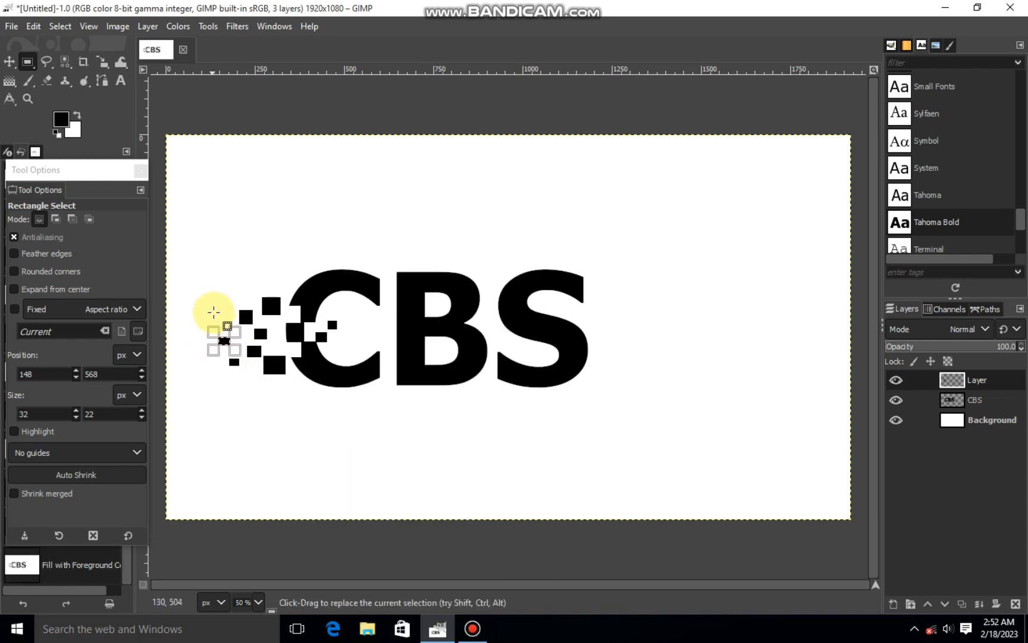
Add a black square about 30 × 30 px at the far left of the scattered pixels, above the previous rectangle, and deselect
{"action": "left_click_drag", "start_coordinate": [216, 315], "coordinate": [228, 329]}
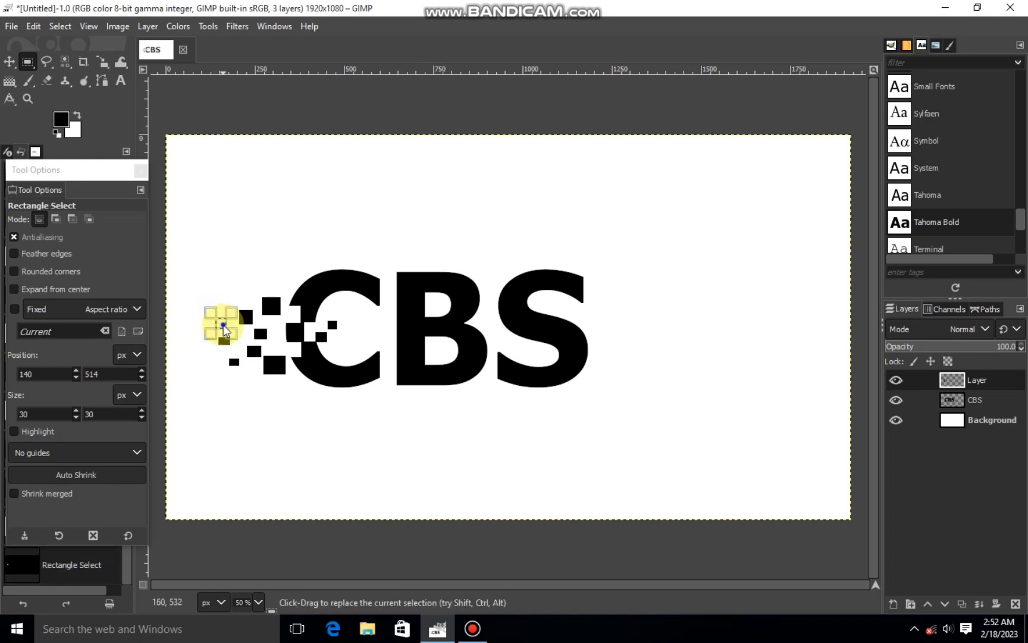
{"action": "right_click", "coordinate": [225, 328]}
{"action": "mouse_move", "coordinate": [252, 366]}
{"action": "left_click", "coordinate": [357, 424]}
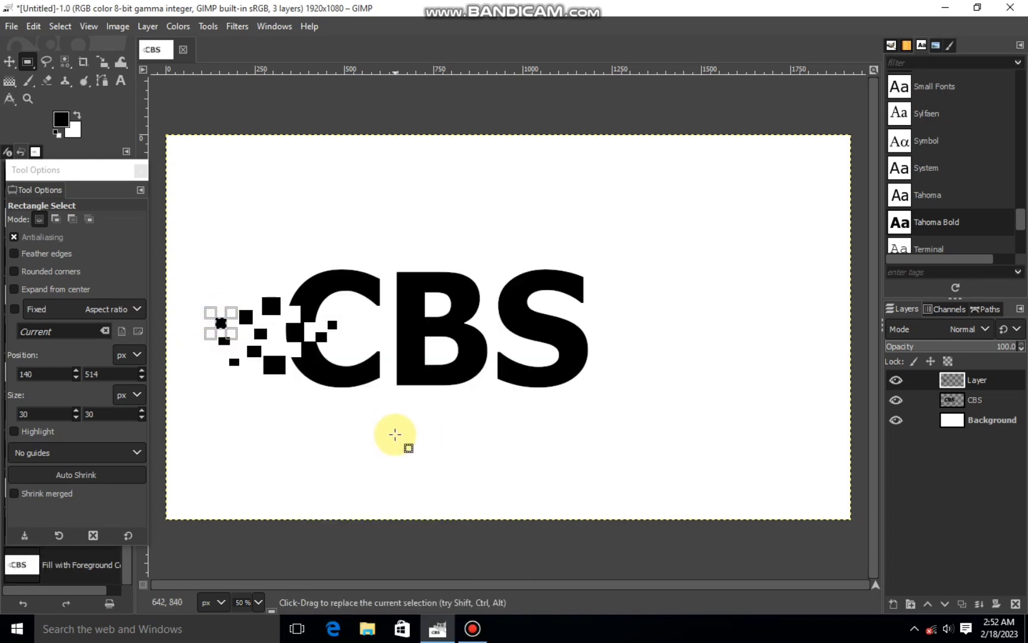
{"action": "key", "text": "ctrl+shift+a"}
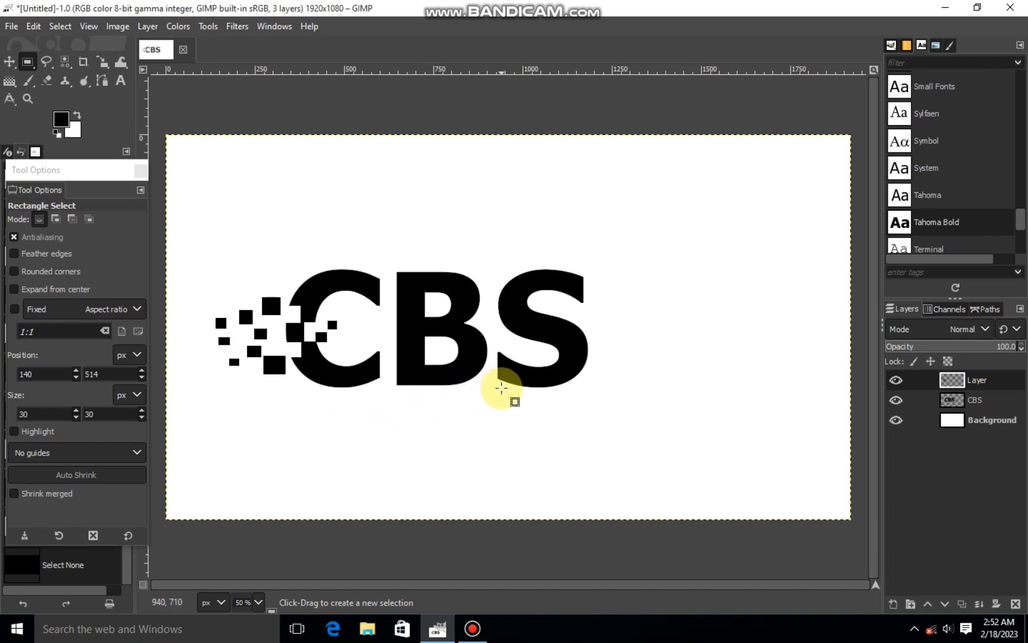
Add a transparent layer and draw a curved path from between the bases of C and B to just beyond the S's upper right corner
{"action": "left_click", "coordinate": [894, 603]}
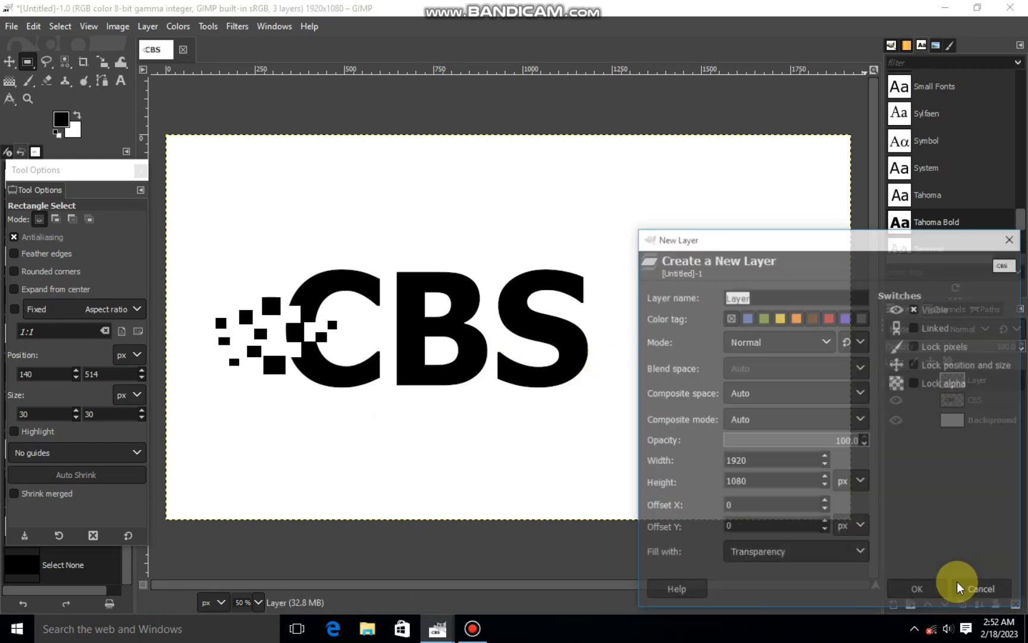
{"action": "left_click", "coordinate": [929, 588]}
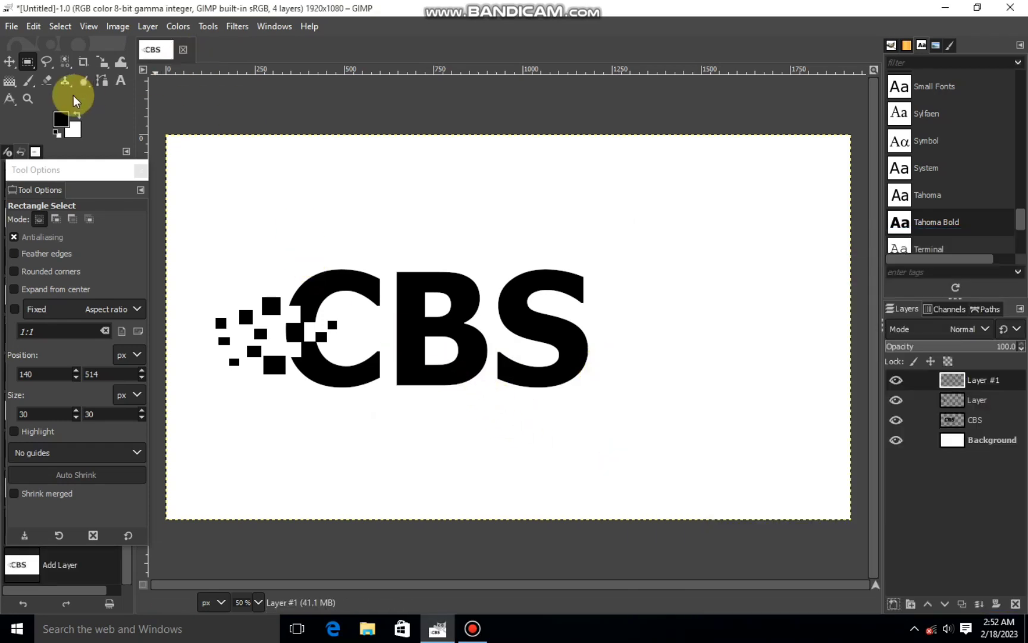
{"action": "left_click", "coordinate": [102, 80]}
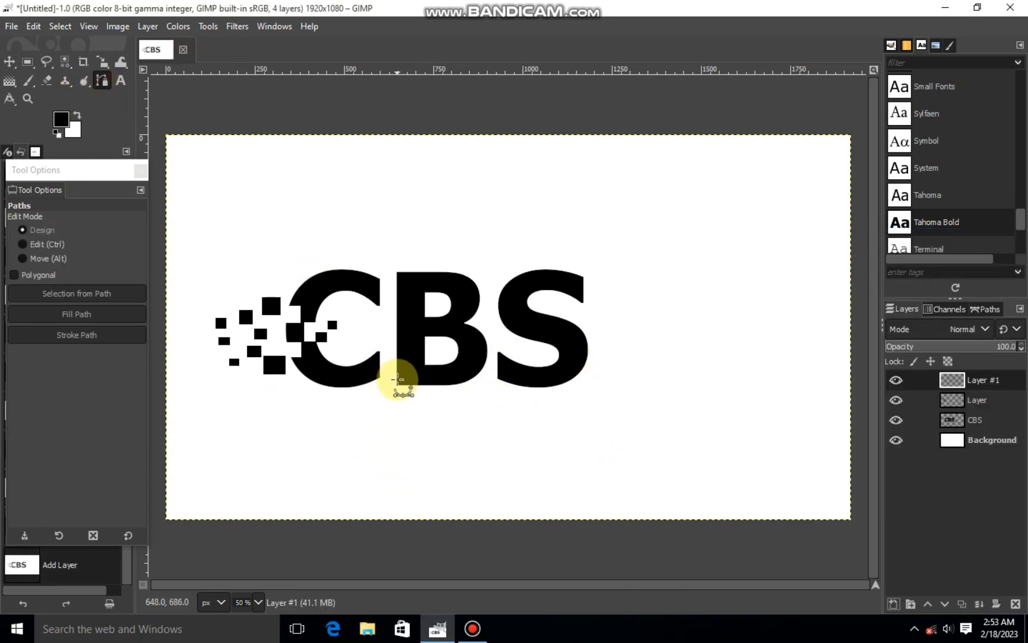
{"action": "left_click", "coordinate": [386, 378]}
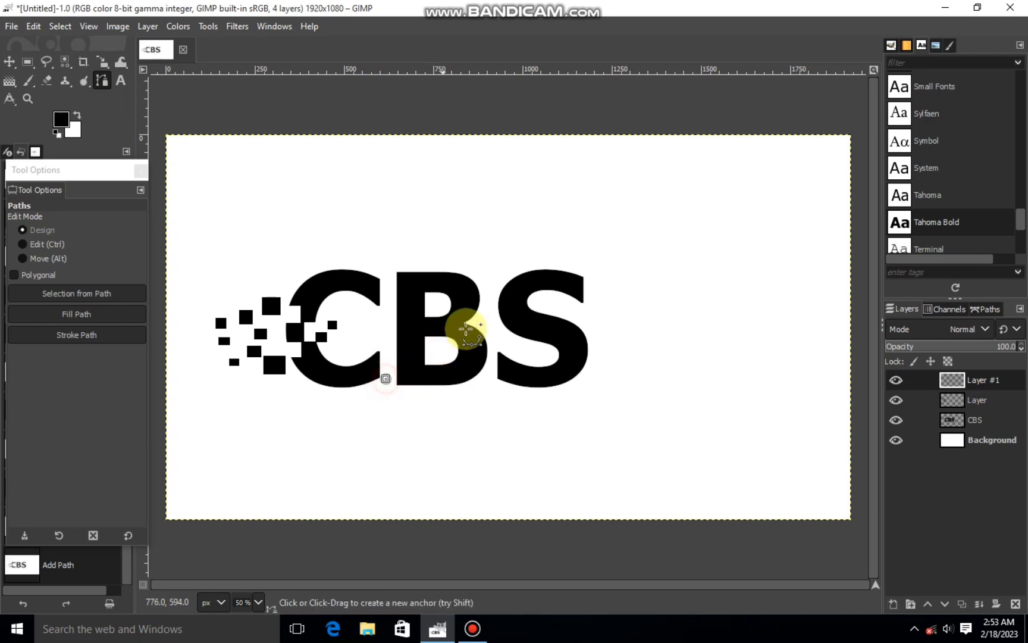
{"action": "left_click_drag", "start_coordinate": [597, 278], "coordinate": [544, 271]}
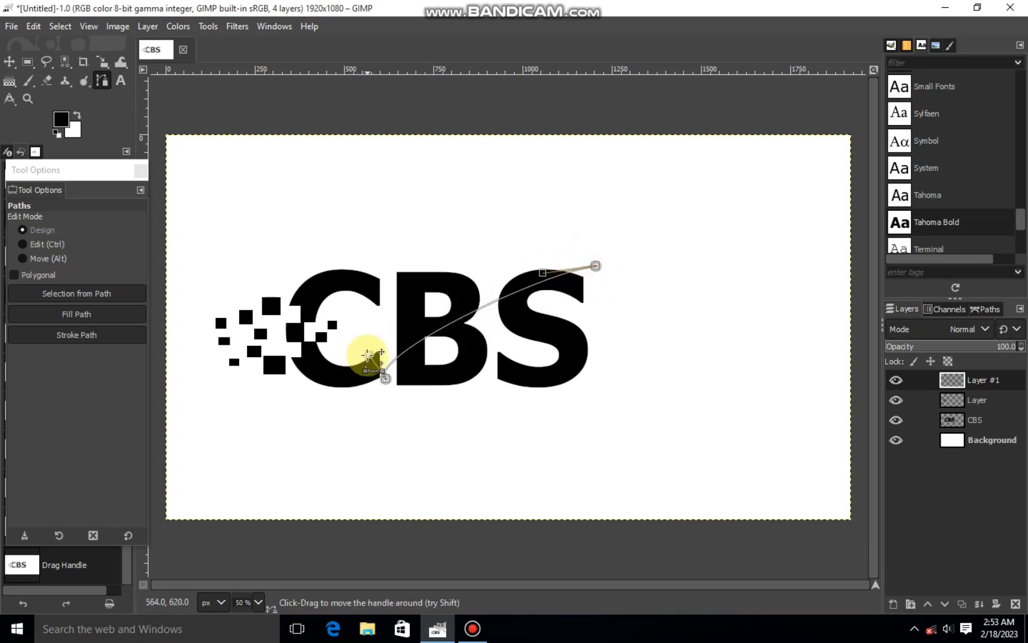
{"action": "left_click_drag", "start_coordinate": [367, 355], "coordinate": [390, 337]}
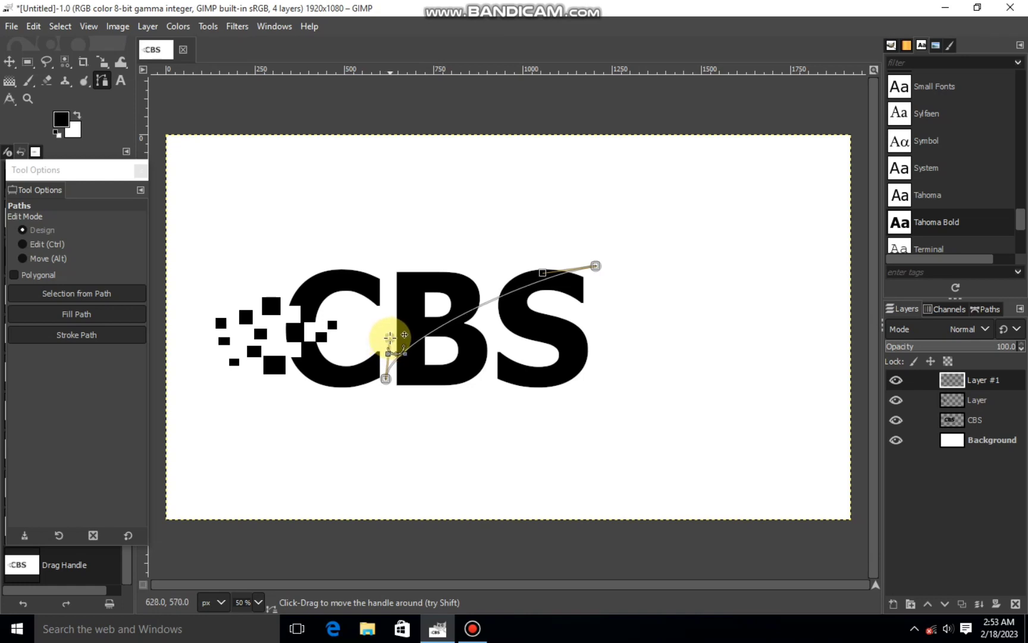
Add a second, slightly lower curve between the swoosh path's ends to form a thin tapering shape, and delete the extra anchor
{"action": "left_click", "coordinate": [397, 388]}
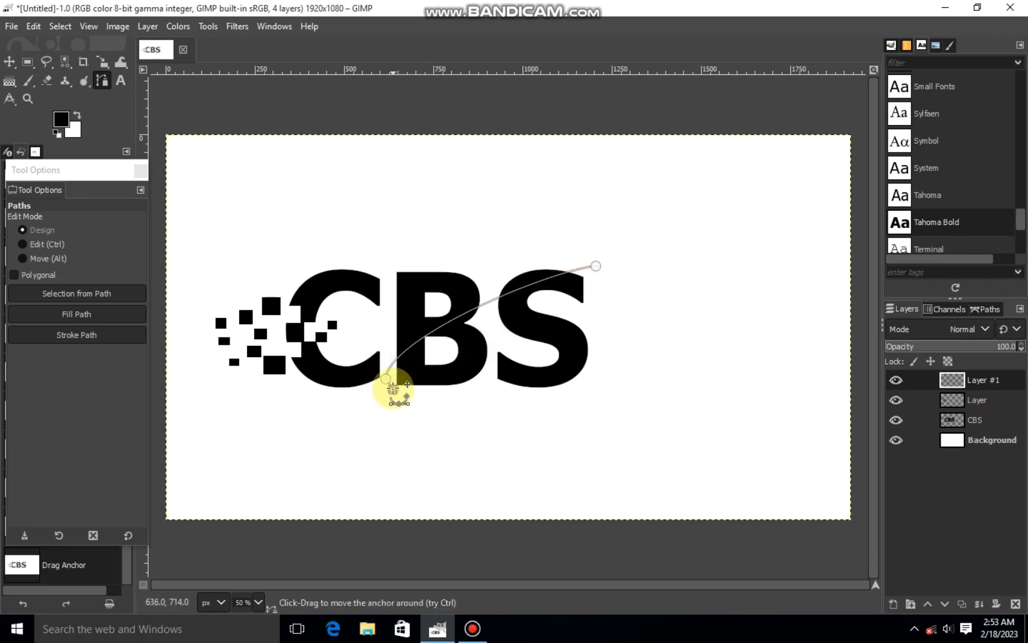
{"action": "left_click_drag", "start_coordinate": [393, 385], "coordinate": [588, 271]}
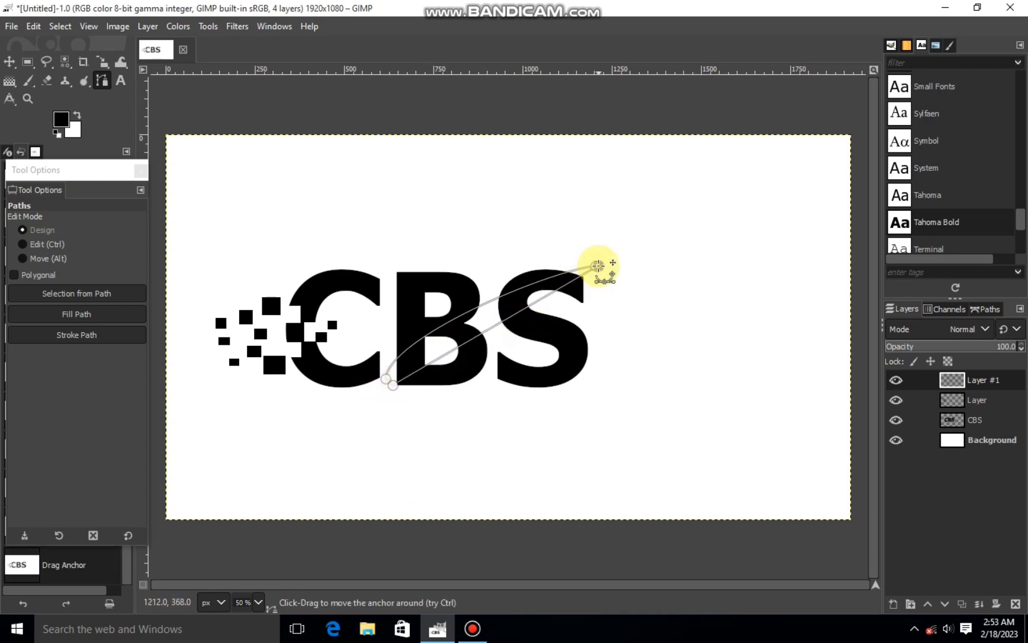
{"action": "mouse_move", "coordinate": [535, 298]}
{"action": "left_mouse_down"}
{"action": "mouse_move", "coordinate": [510, 298]}
{"action": "mouse_move", "coordinate": [486, 316]}
{"action": "mouse_move", "coordinate": [533, 287]}
{"action": "mouse_move", "coordinate": [554, 249]}
{"action": "mouse_move", "coordinate": [532, 277]}
{"action": "left_mouse_up"}
{"action": "left_click_drag", "start_coordinate": [378, 379], "coordinate": [393, 355]}
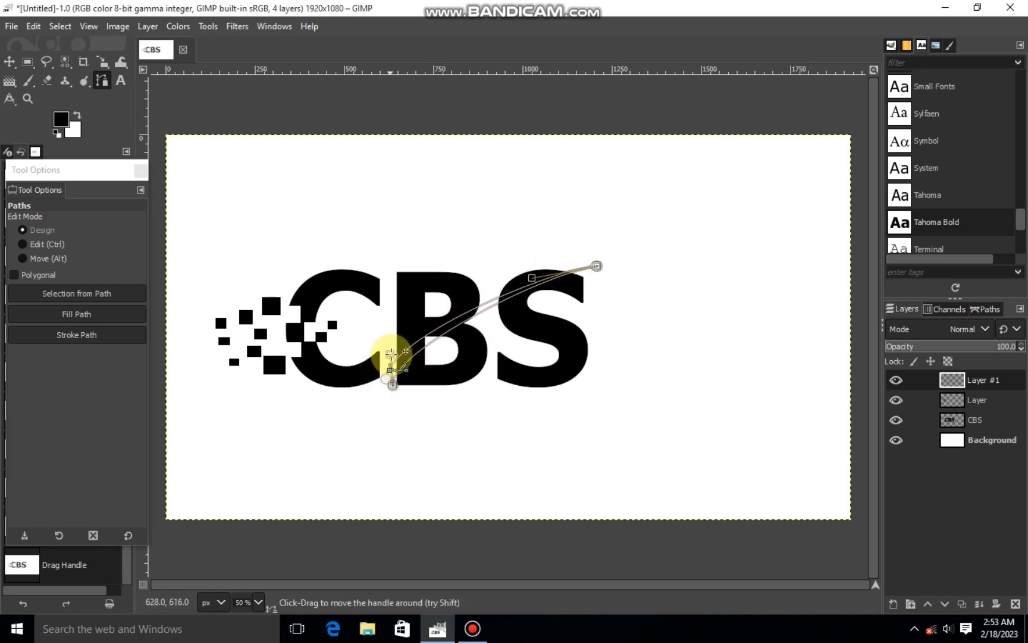
{"action": "key", "text": "BackSpace"}
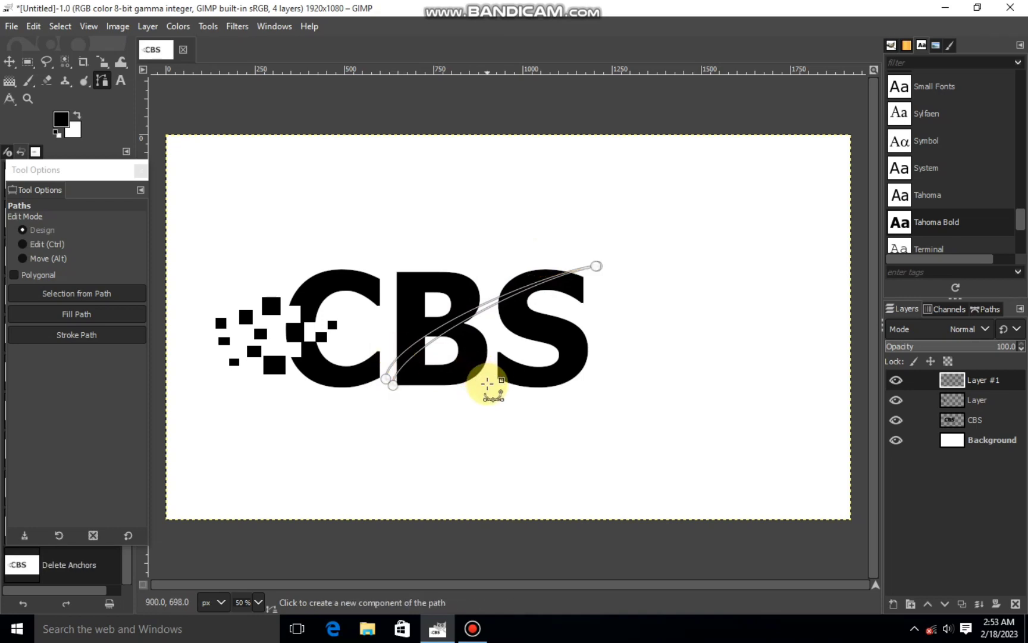
Convert the swoosh path to a selection and fill it with the black foreground color
{"action": "key", "text": "Return"}
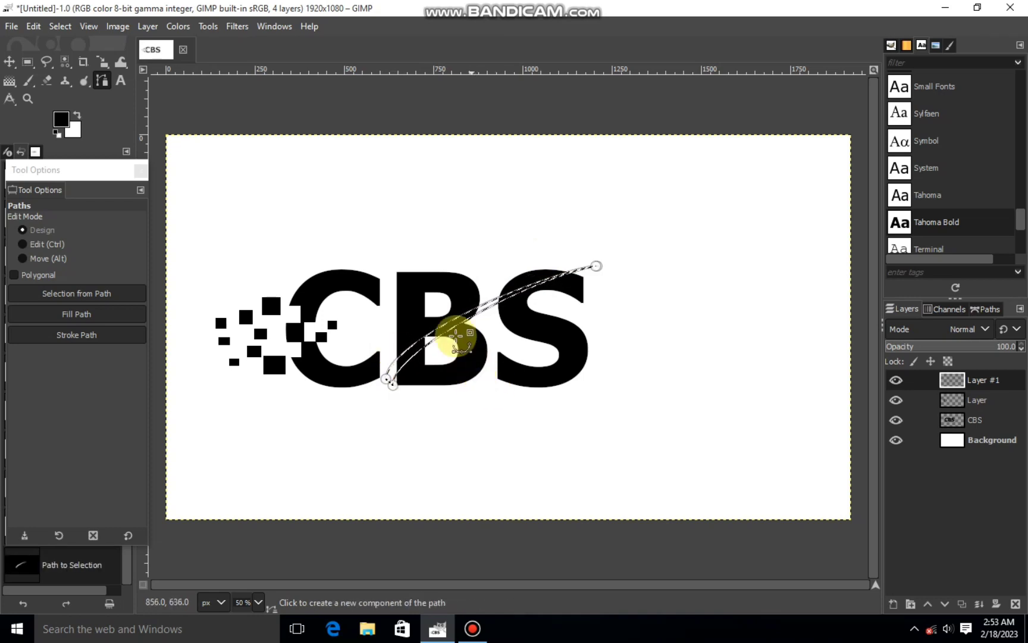
{"action": "right_click", "coordinate": [461, 354]}
{"action": "mouse_move", "coordinate": [483, 382]}
{"action": "left_click", "coordinate": [601, 424]}
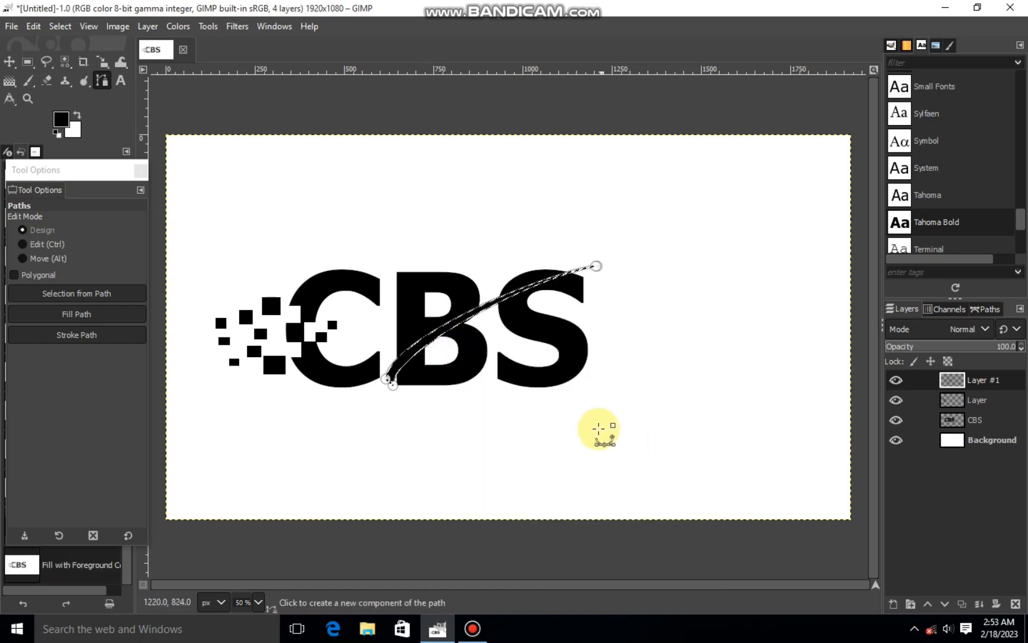
Grow the swoosh selection by 10 px
{"action": "left_click", "coordinate": [10, 58]}
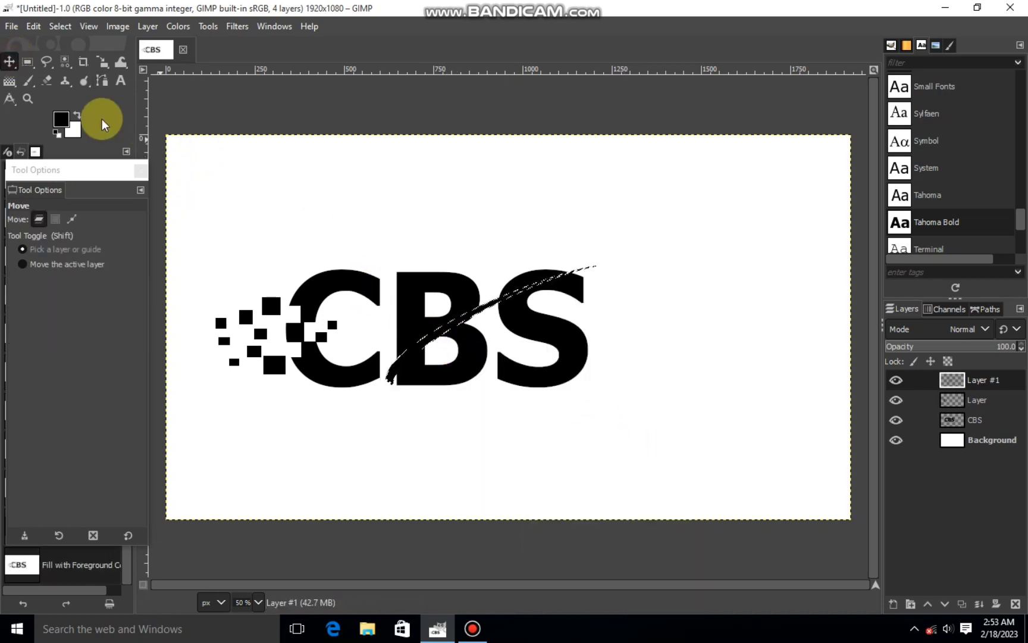
{"action": "left_click", "coordinate": [59, 26]}
{"action": "left_click", "coordinate": [83, 236]}
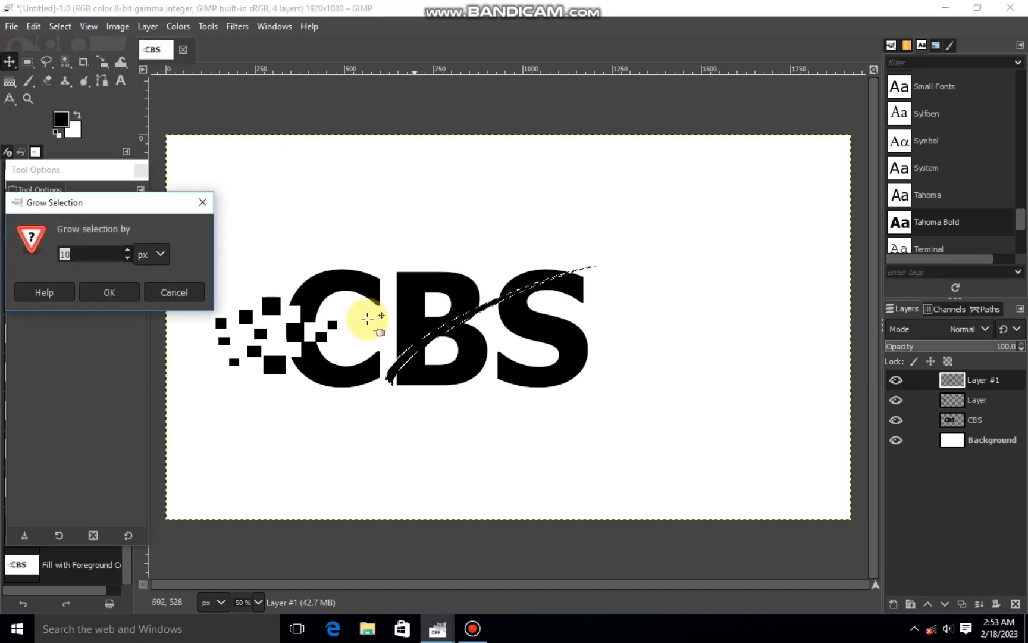
{"action": "left_click", "coordinate": [111, 292]}
Cut the enlarged swoosh selection out of the CBS text layer and deselect
{"action": "left_click", "coordinate": [953, 418]}
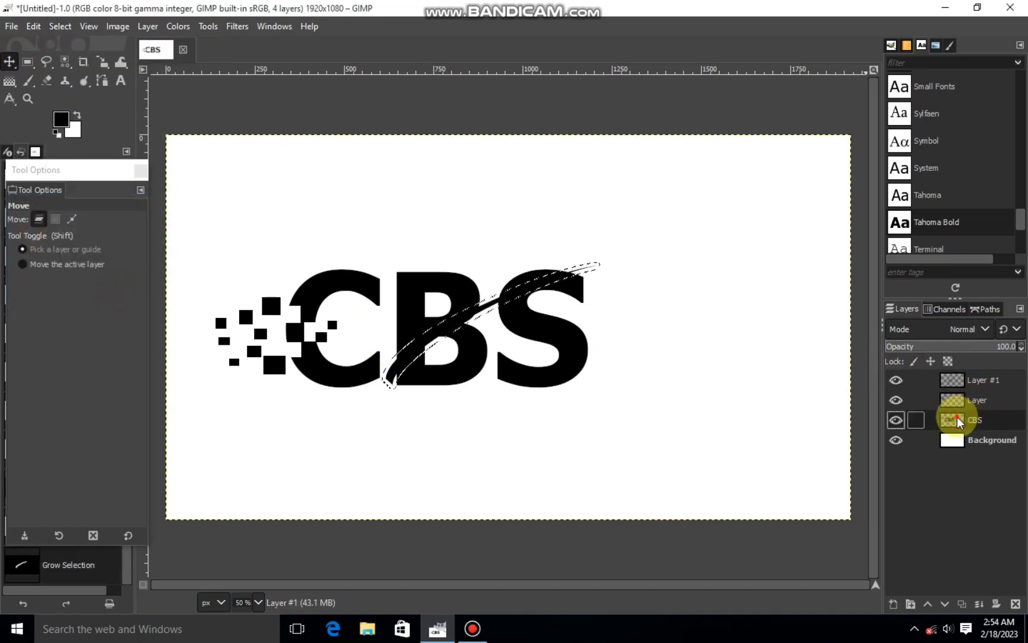
{"action": "left_click", "coordinate": [60, 27]}
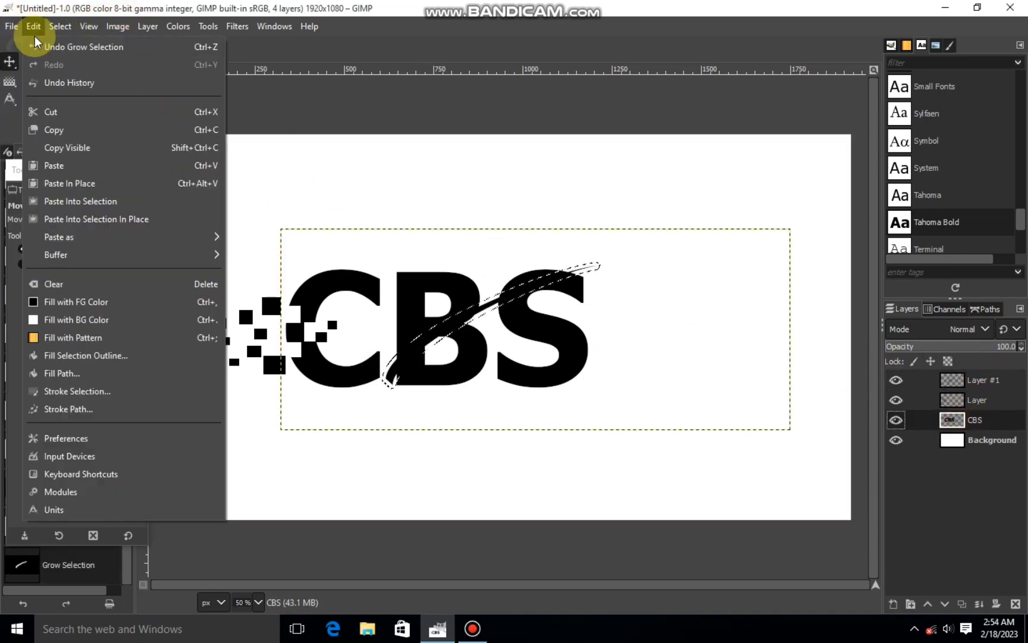
{"action": "right_click", "coordinate": [467, 279]}
{"action": "mouse_move", "coordinate": [512, 317]}
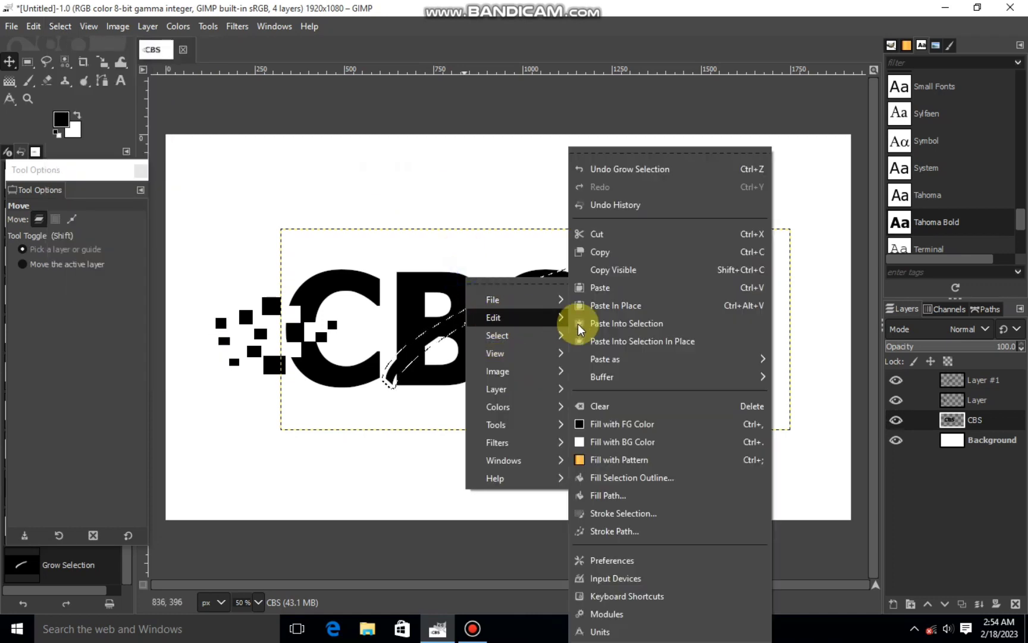
{"action": "left_click", "coordinate": [629, 239]}
{"action": "left_click", "coordinate": [60, 27]}
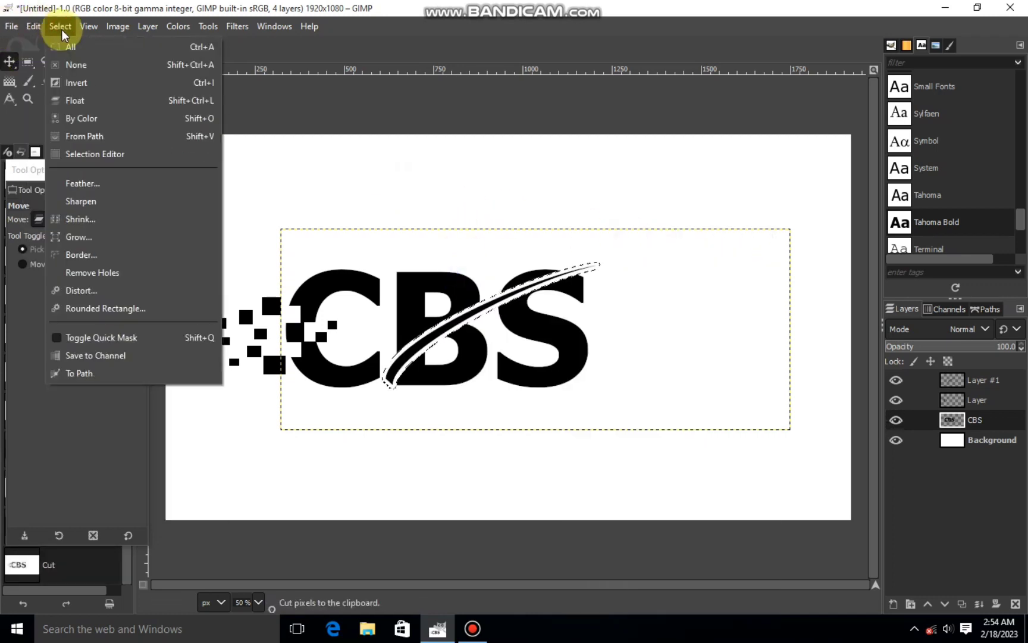
{"action": "left_click", "coordinate": [69, 64]}
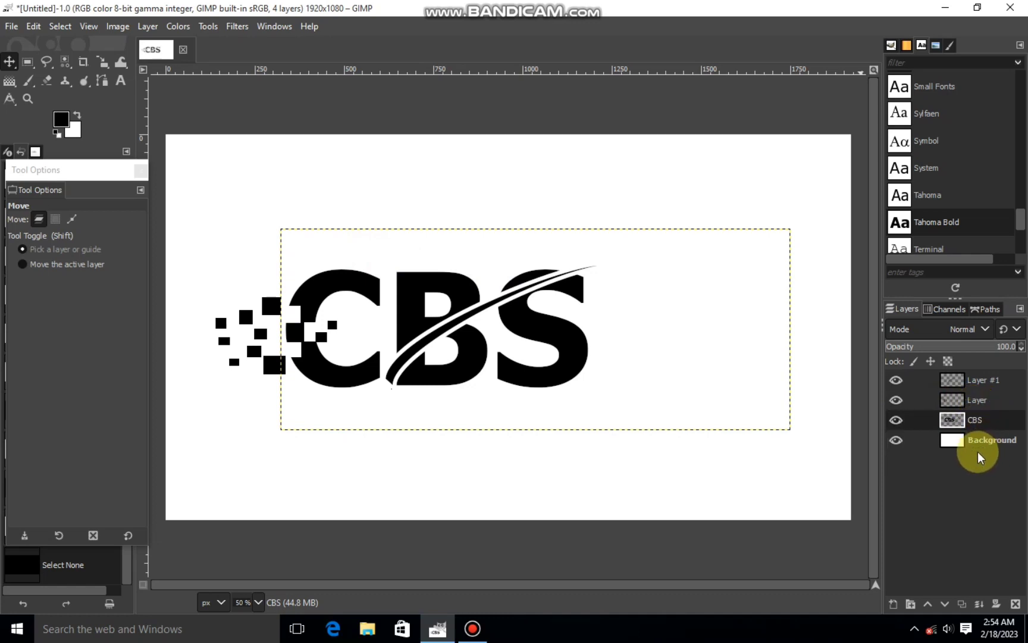
Add a new transparent layer above the swoosh layer
{"action": "left_click", "coordinate": [952, 382]}
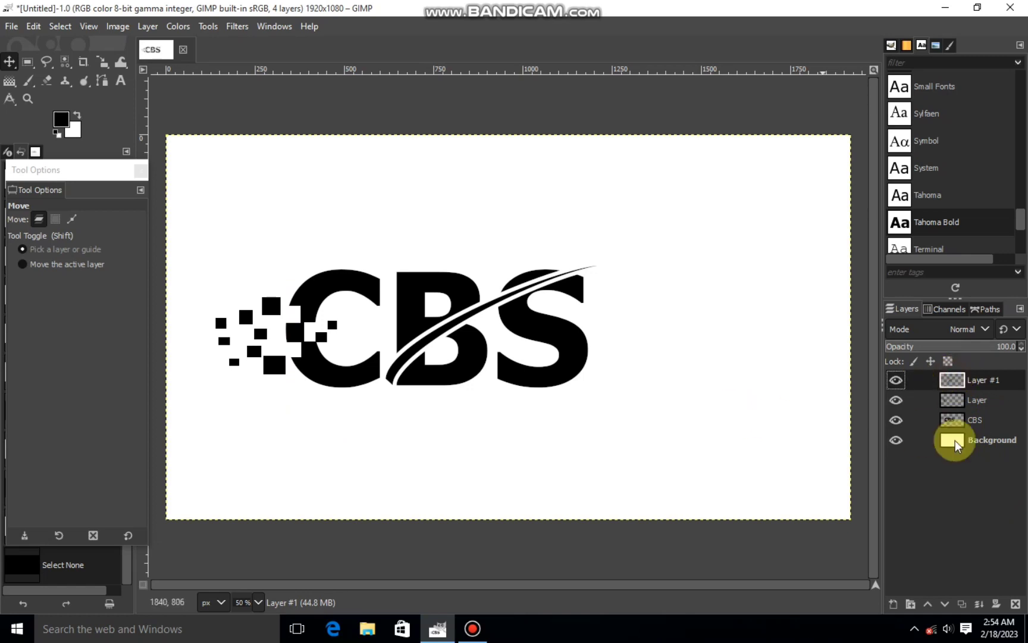
{"action": "left_click", "coordinate": [893, 606]}
{"action": "left_click", "coordinate": [918, 589]}
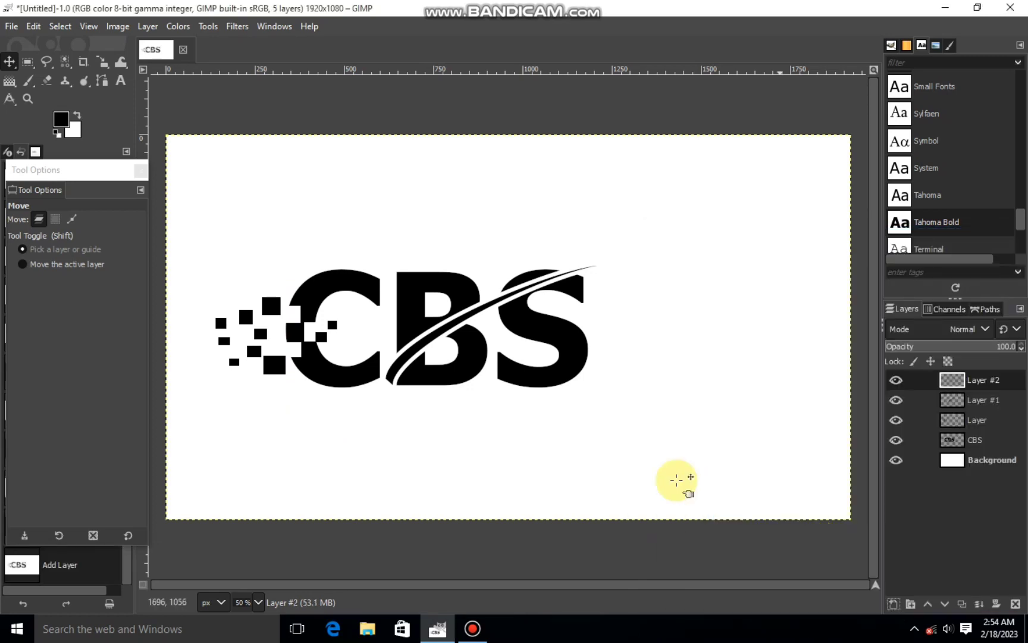
Make a rectangular selection about 1022 × 84 px just beneath the CBS letters
{"action": "left_click", "coordinate": [28, 63]}
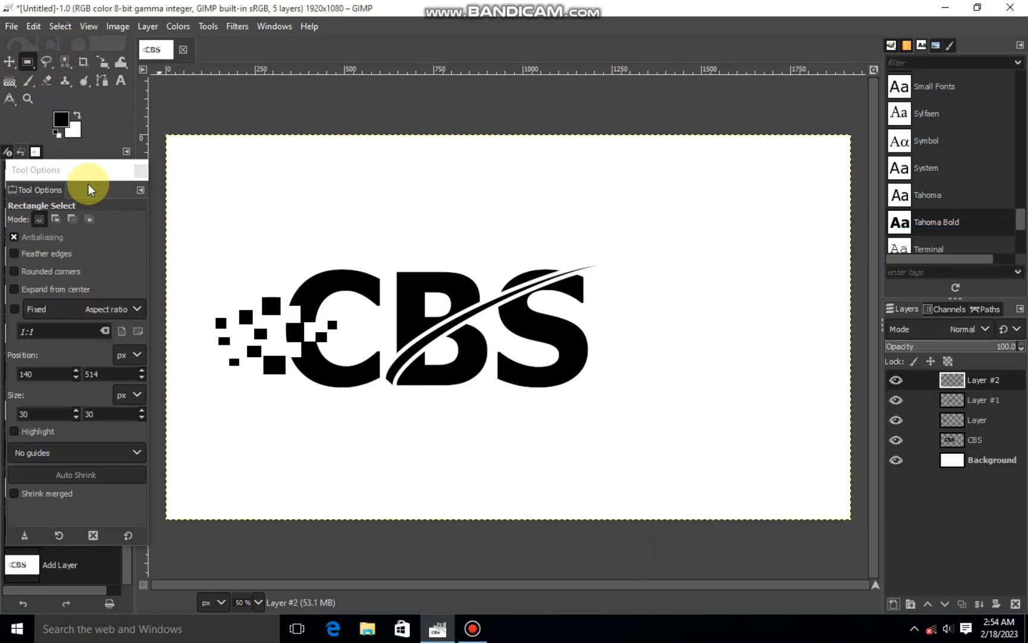
{"action": "left_click", "coordinate": [235, 388]}
{"action": "left_click_drag", "start_coordinate": [235, 388], "coordinate": [623, 424]}
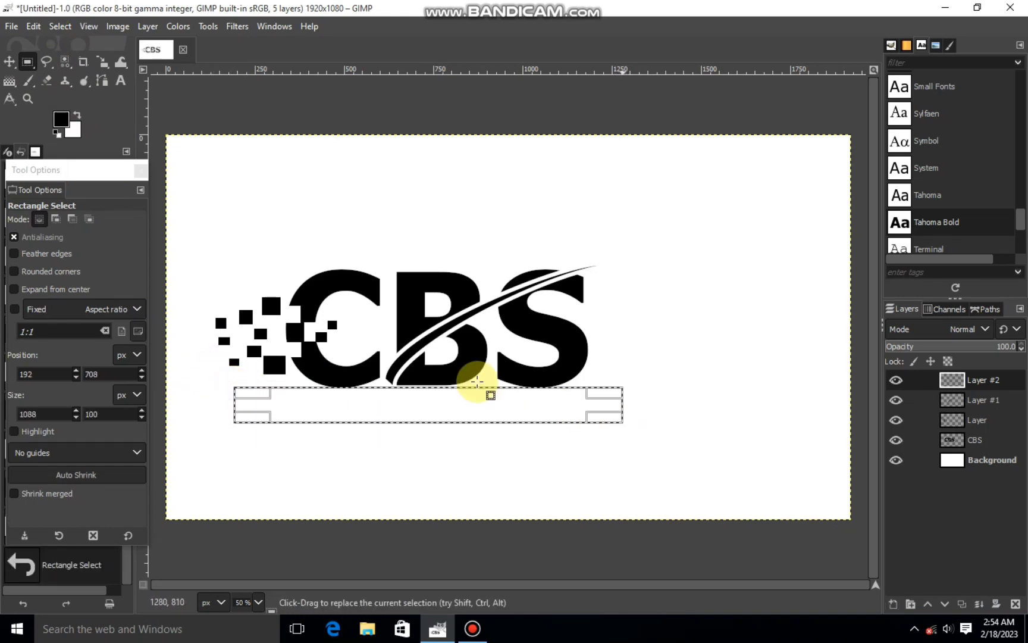
{"action": "left_click_drag", "start_coordinate": [458, 391], "coordinate": [439, 395]}
{"action": "left_click", "coordinate": [454, 395]}
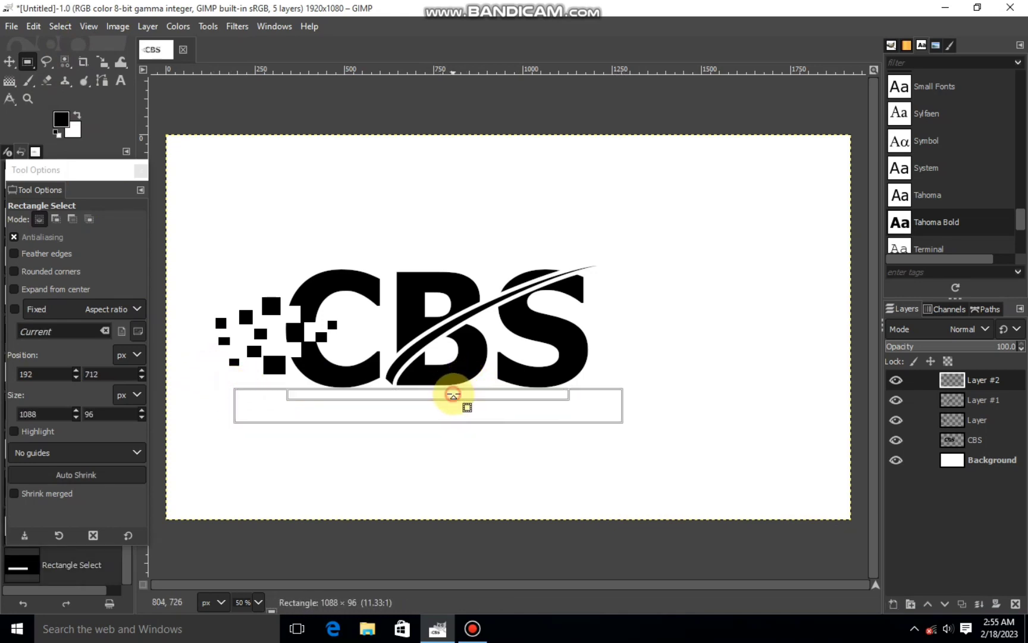
{"action": "mouse_move", "coordinate": [500, 407]}
{"action": "left_mouse_down"}
{"action": "mouse_move", "coordinate": [498, 391]}
{"action": "mouse_move", "coordinate": [494, 407]}
{"action": "left_mouse_up"}
{"action": "right_click", "coordinate": [498, 410]}
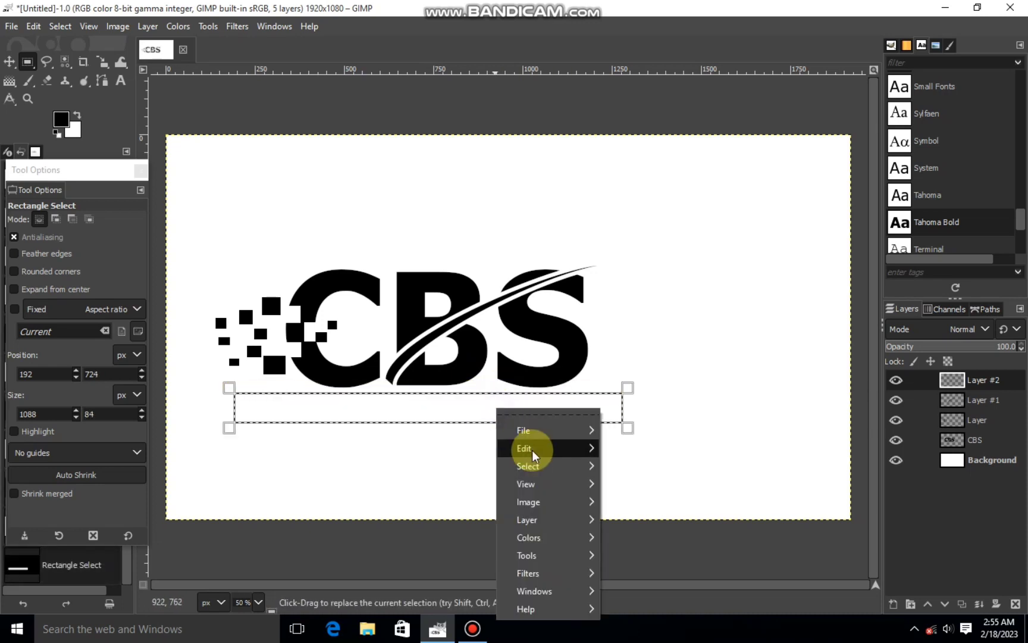
{"action": "mouse_move", "coordinate": [532, 449]}
{"action": "left_click", "coordinate": [421, 452]}
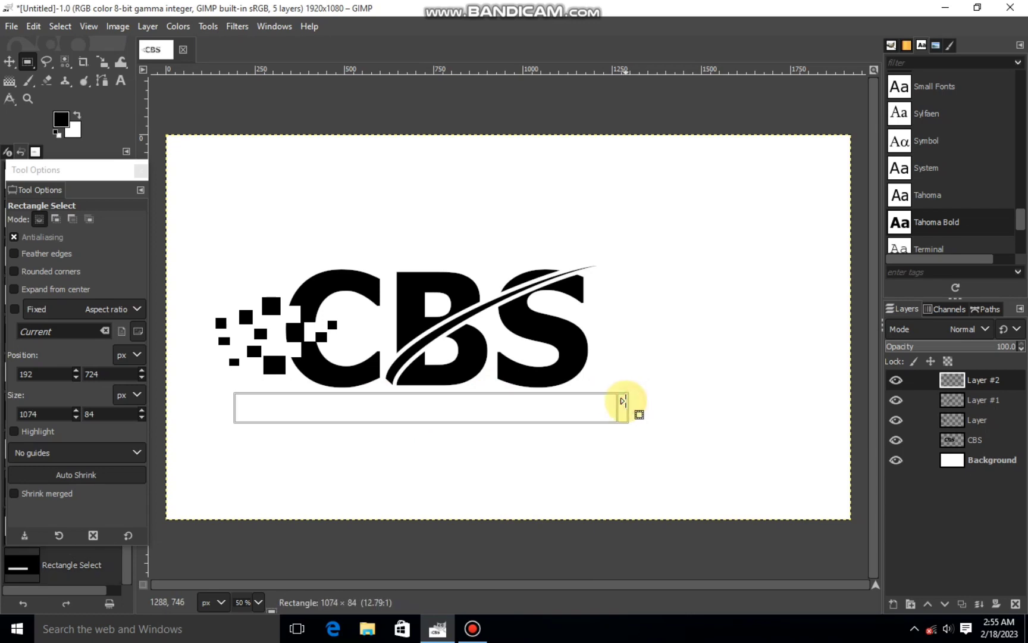
{"action": "left_click_drag", "start_coordinate": [624, 408], "coordinate": [606, 404]}
Fill the rectangular selection with the black foreground color and deselect
{"action": "right_click", "coordinate": [513, 415]}
{"action": "mouse_move", "coordinate": [532, 443]}
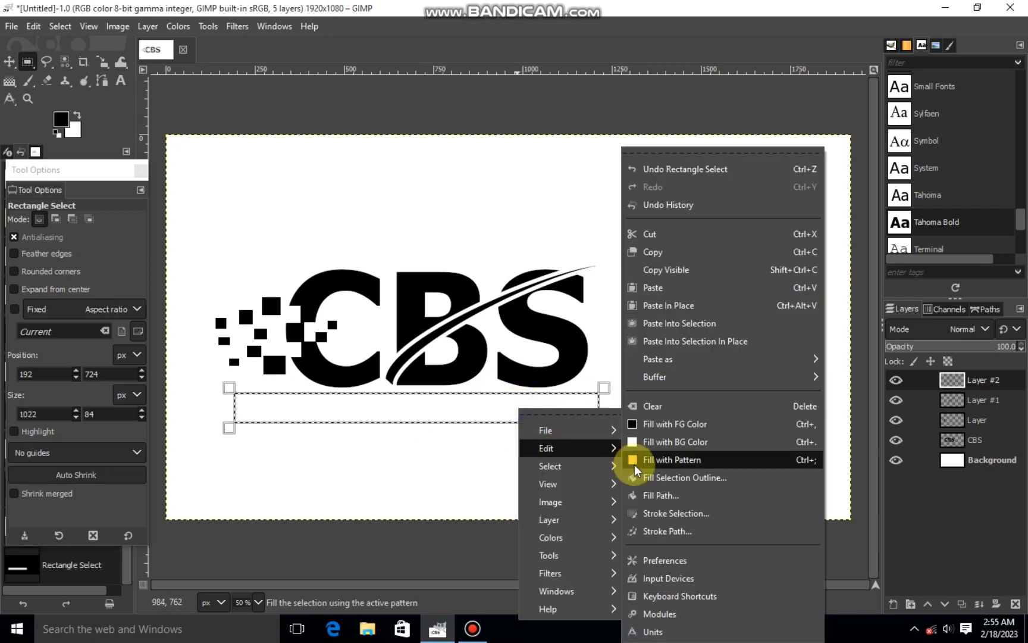
{"action": "left_click", "coordinate": [645, 424]}
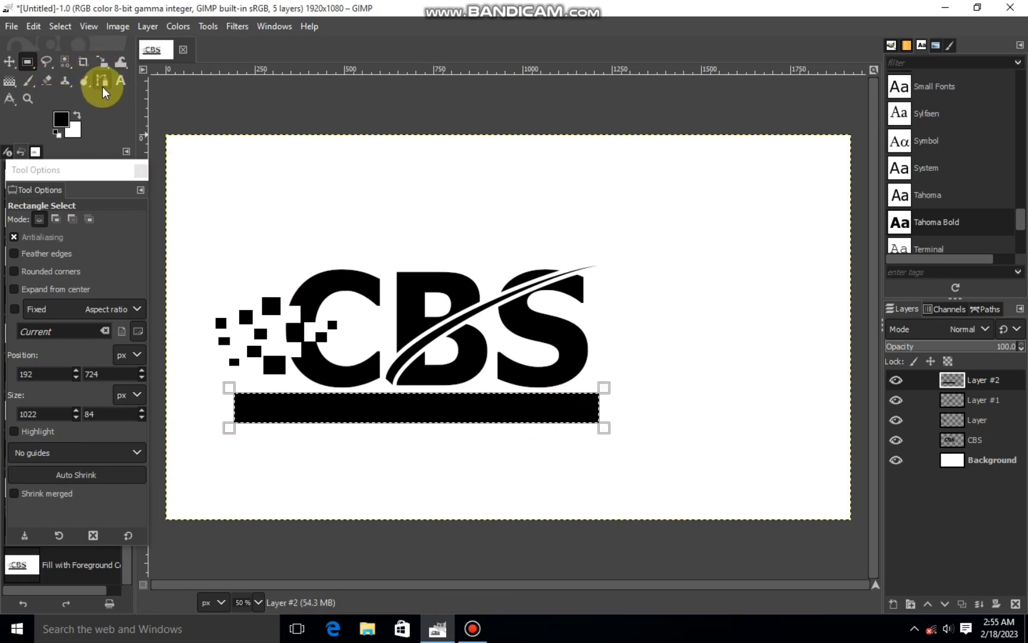
{"action": "left_click", "coordinate": [120, 81]}
{"action": "left_click", "coordinate": [60, 26]}
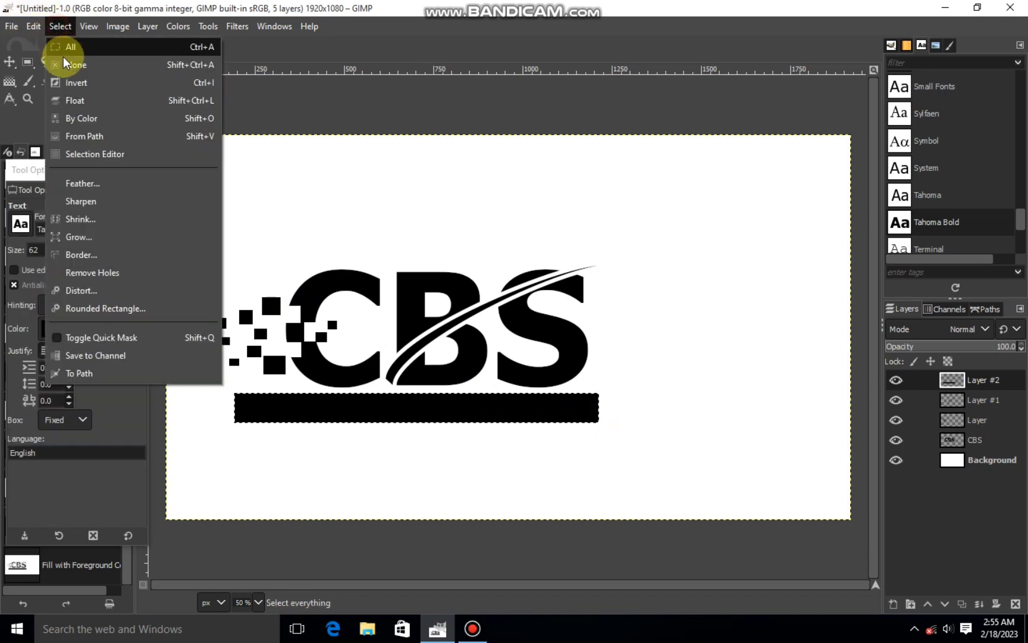
{"action": "left_click", "coordinate": [60, 62]}
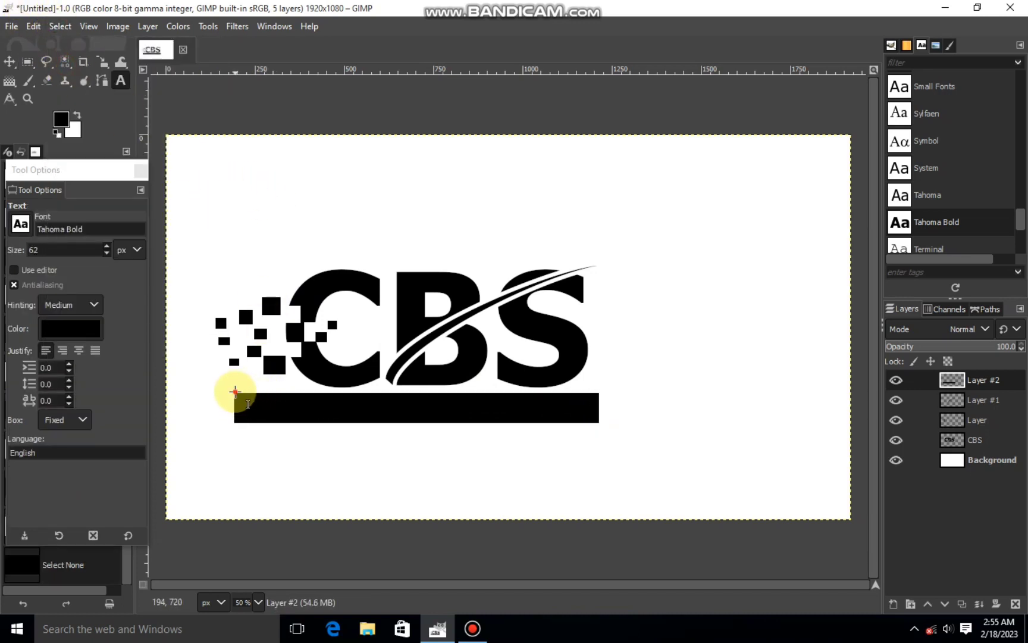
Draw a text box over the black bar and set the foreground color to white (ffffff)
{"action": "left_click_drag", "start_coordinate": [235, 391], "coordinate": [572, 426]}
{"action": "type", "text": "TE"}
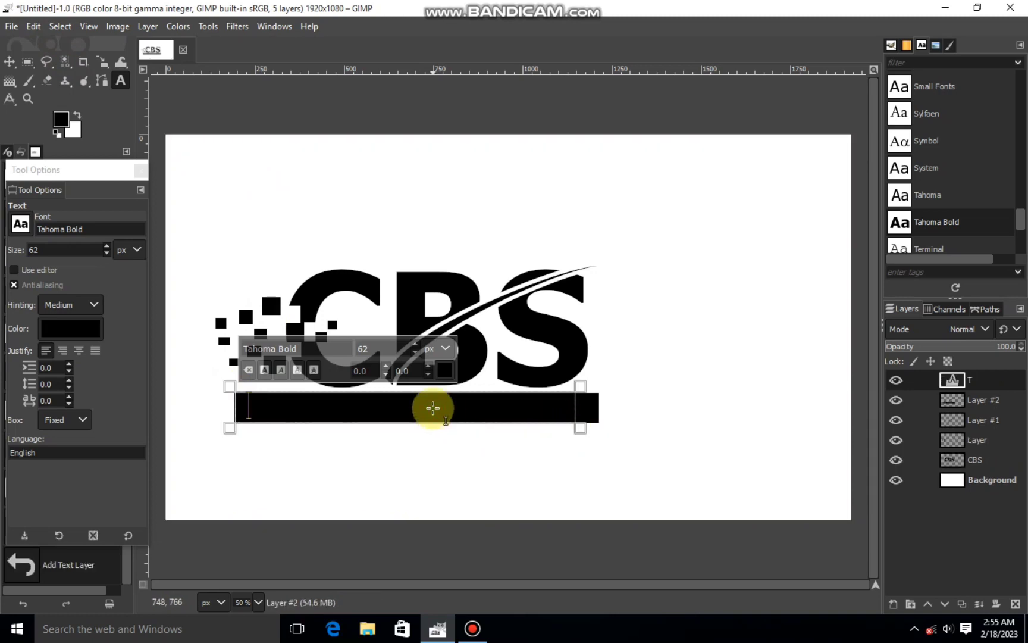
{"action": "key", "text": "BackSpace"}
{"action": "key", "text": "BackSpace"}
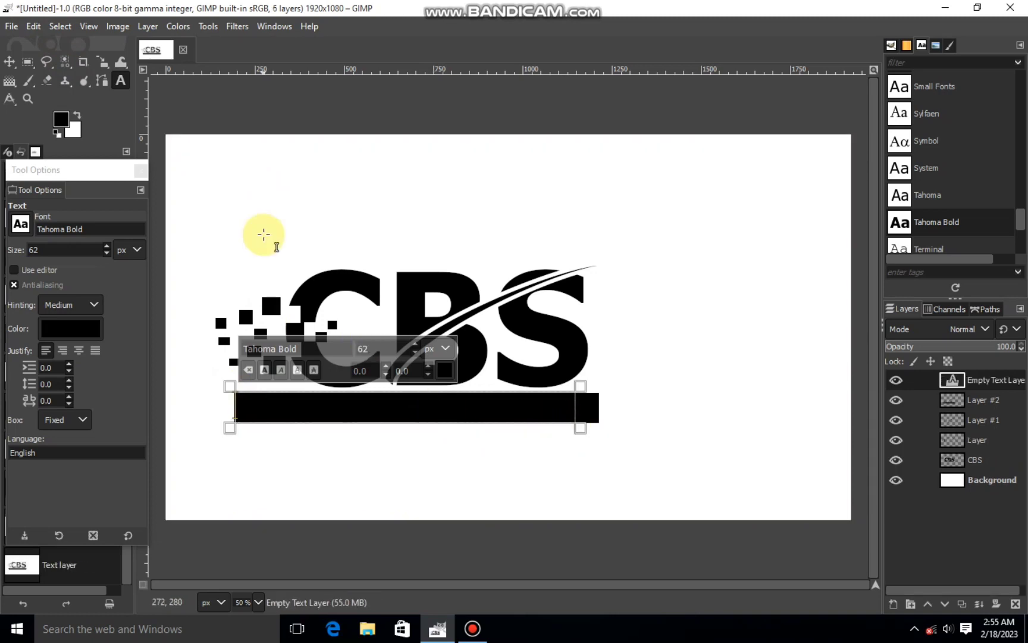
{"action": "left_click", "coordinate": [61, 121]}
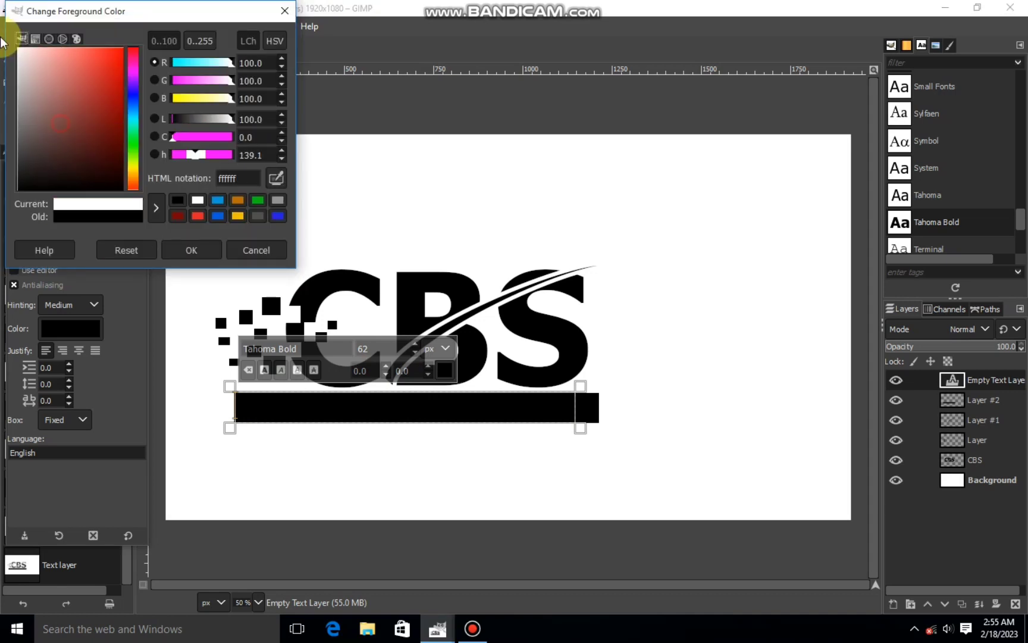
{"action": "left_click", "coordinate": [194, 252]}
{"action": "left_click", "coordinate": [306, 400]}
{"action": "type", "text": "TEC"}
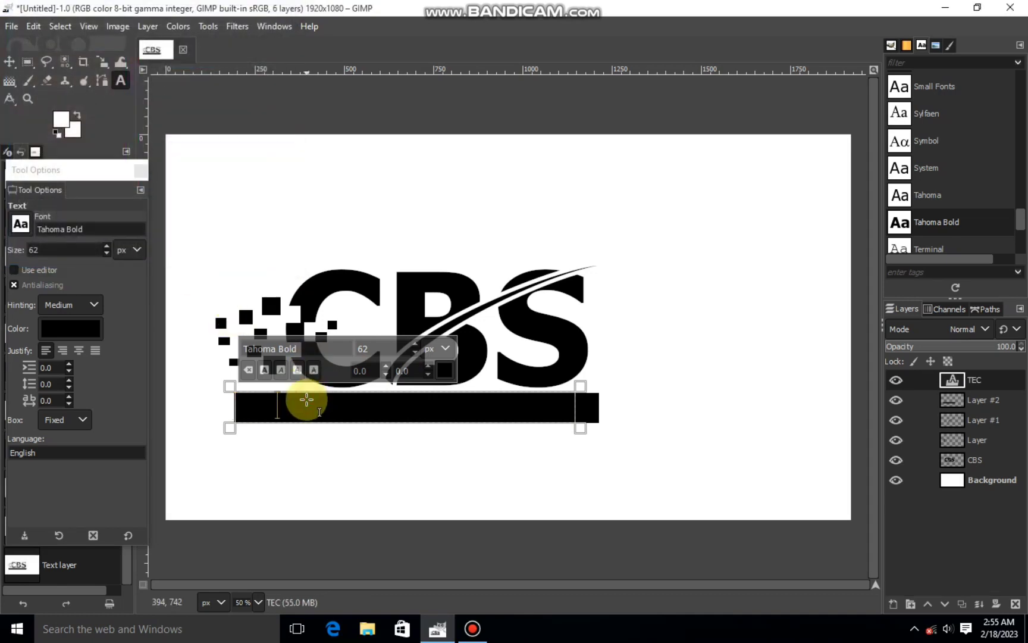
{"action": "key", "text": "BackSpace"}
{"action": "key", "text": "BackSpace"}
{"action": "key", "text": "BackSpace"}
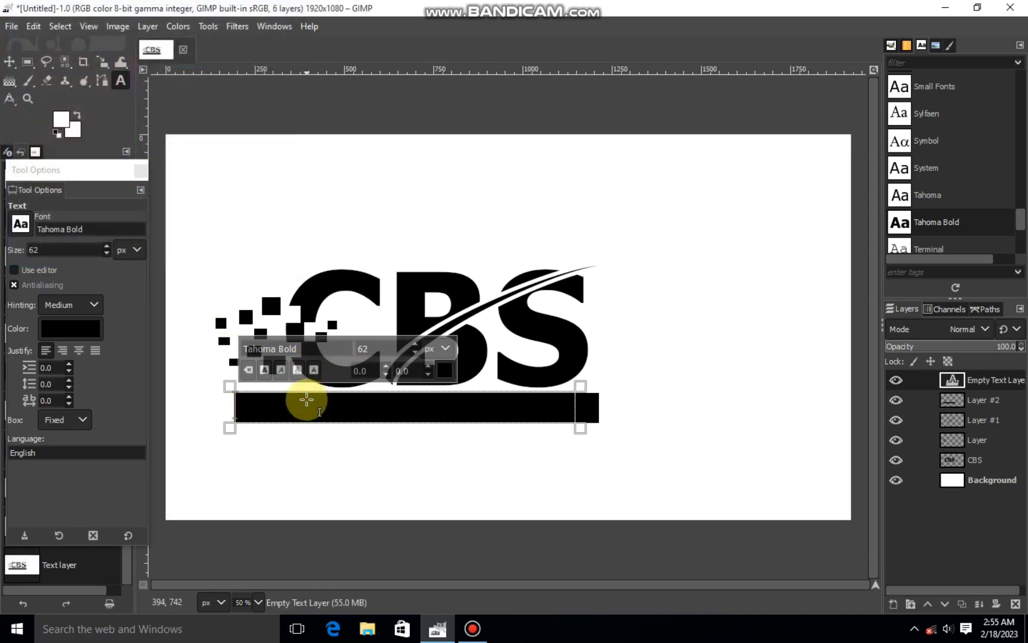
Set the text box's text color to white (ffffff) and enter TECHNOLOGIES
{"action": "left_click", "coordinate": [444, 370]}
{"action": "left_click", "coordinate": [331, 345]}
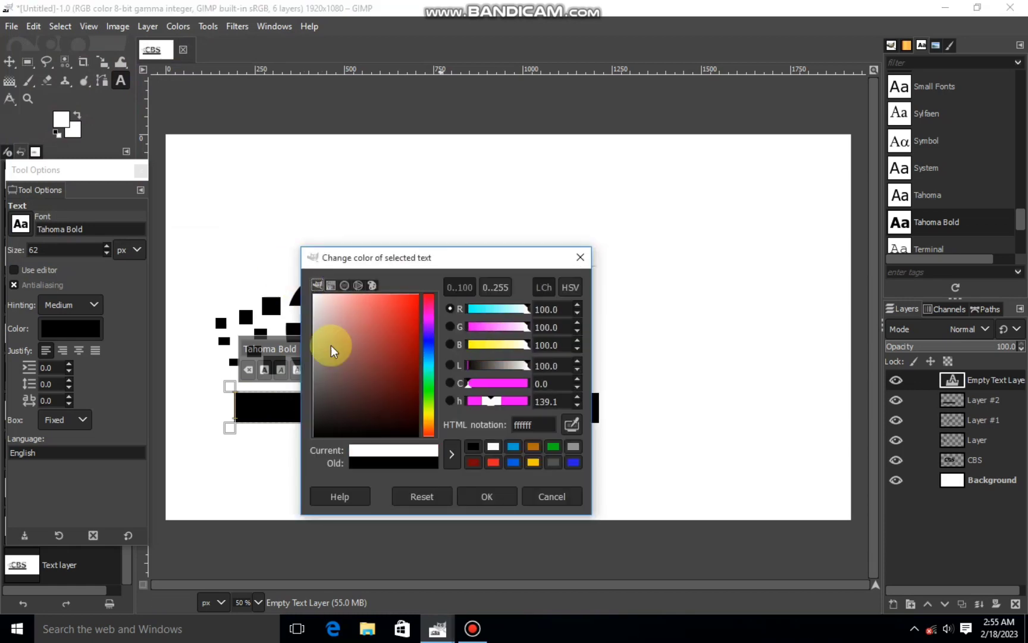
{"action": "left_click", "coordinate": [487, 496]}
{"action": "type", "text": "TECHNOLO"}
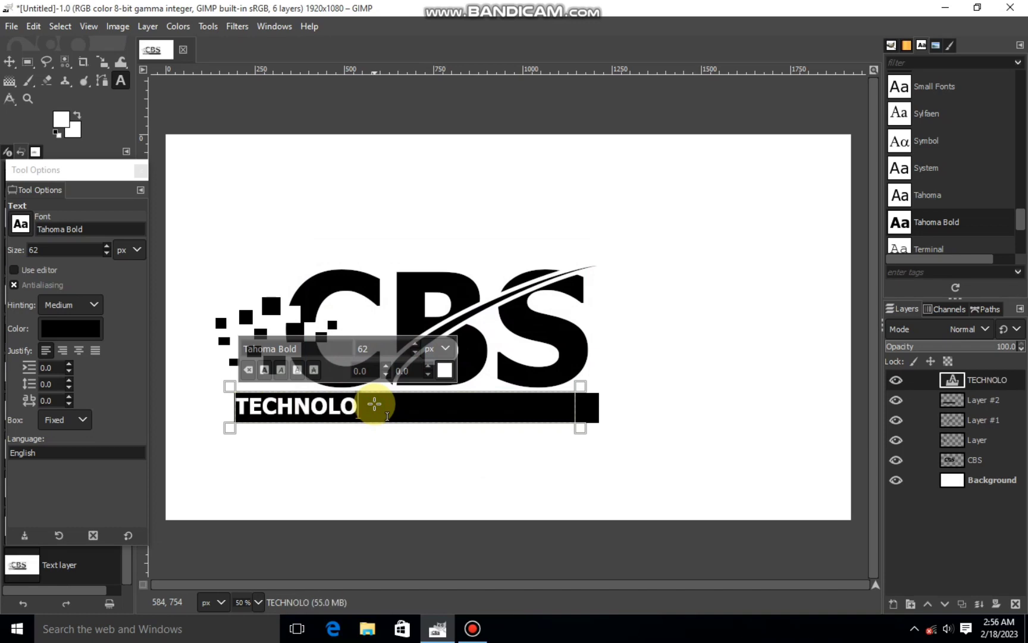
{"action": "type", "text": "GIES"}
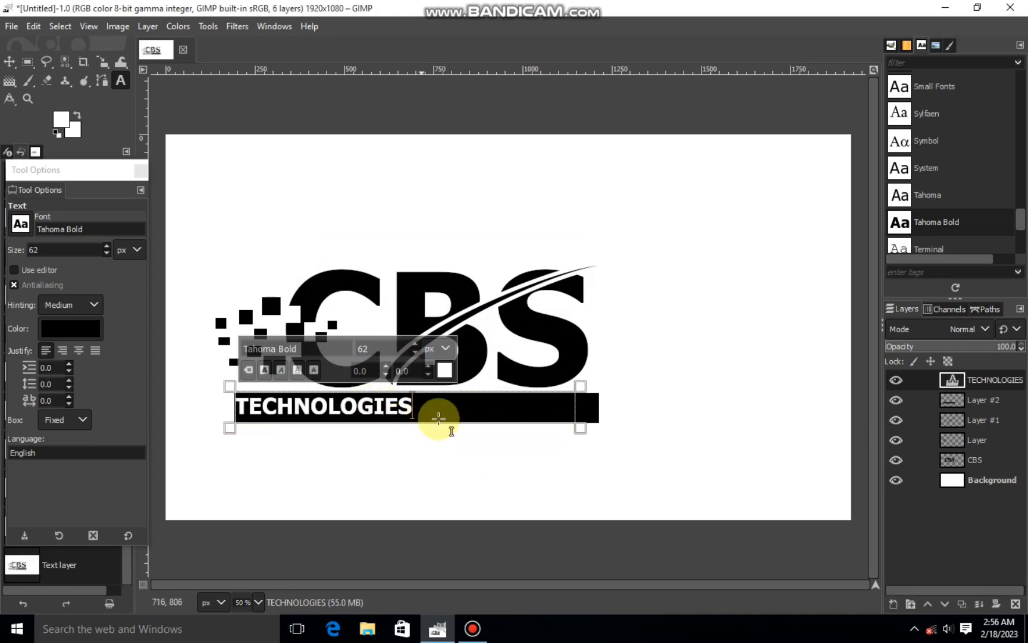
Try the Tahoma and Symbol fonts for the TECHNOLOGIES text and return to Tahoma Bold
{"action": "left_click", "coordinate": [910, 198]}
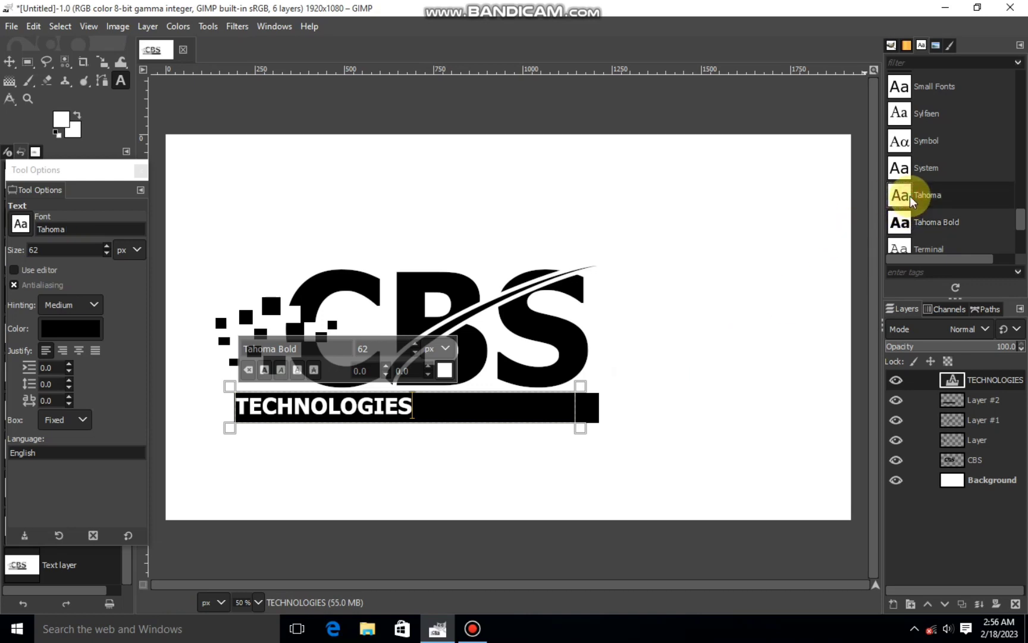
{"action": "key", "text": "ctrl+a"}
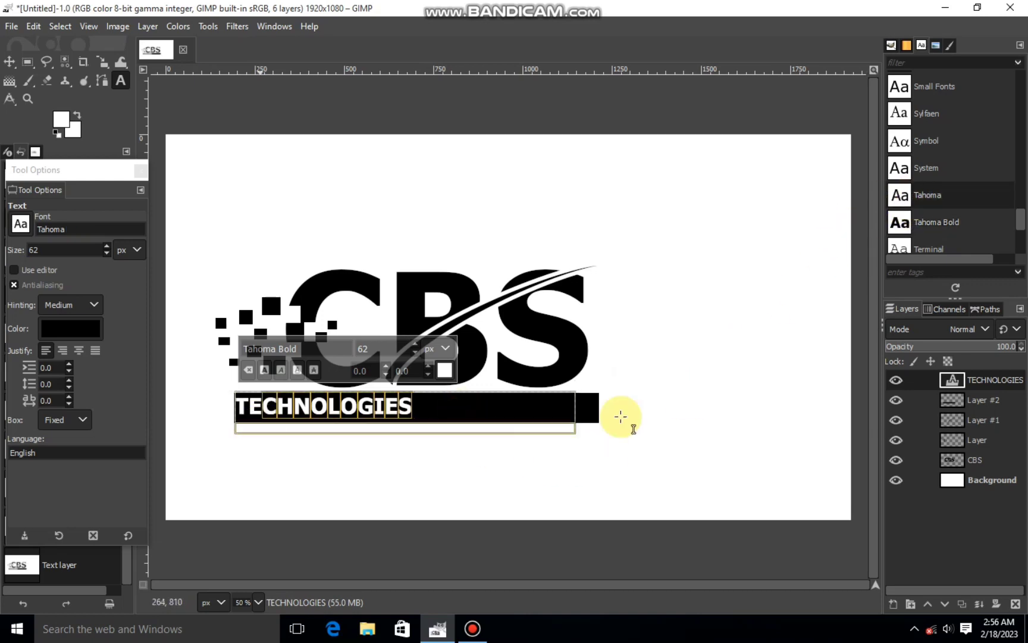
{"action": "left_click", "coordinate": [924, 173]}
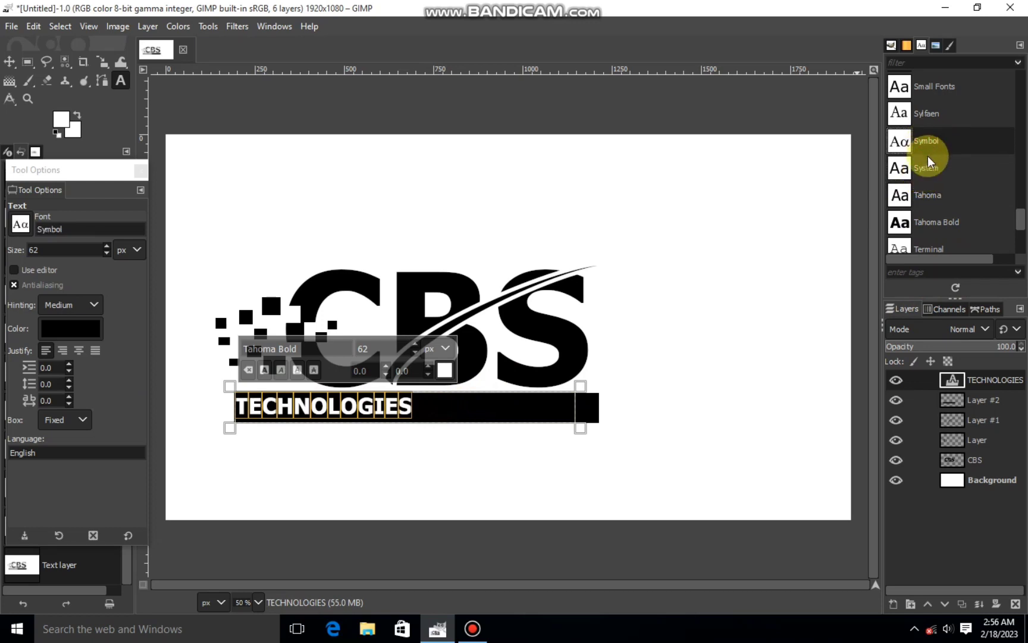
{"action": "left_click", "coordinate": [935, 195]}
{"action": "left_click", "coordinate": [904, 226]}
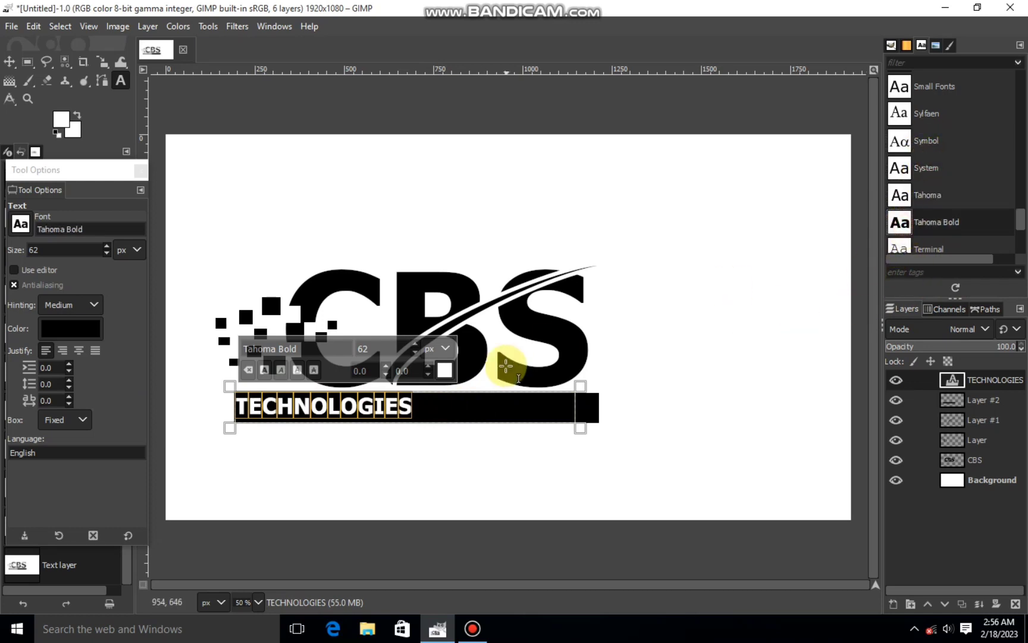
Increase the kerning of the whole TECHNOLOGIES text to 22
{"action": "left_click", "coordinate": [428, 366]}
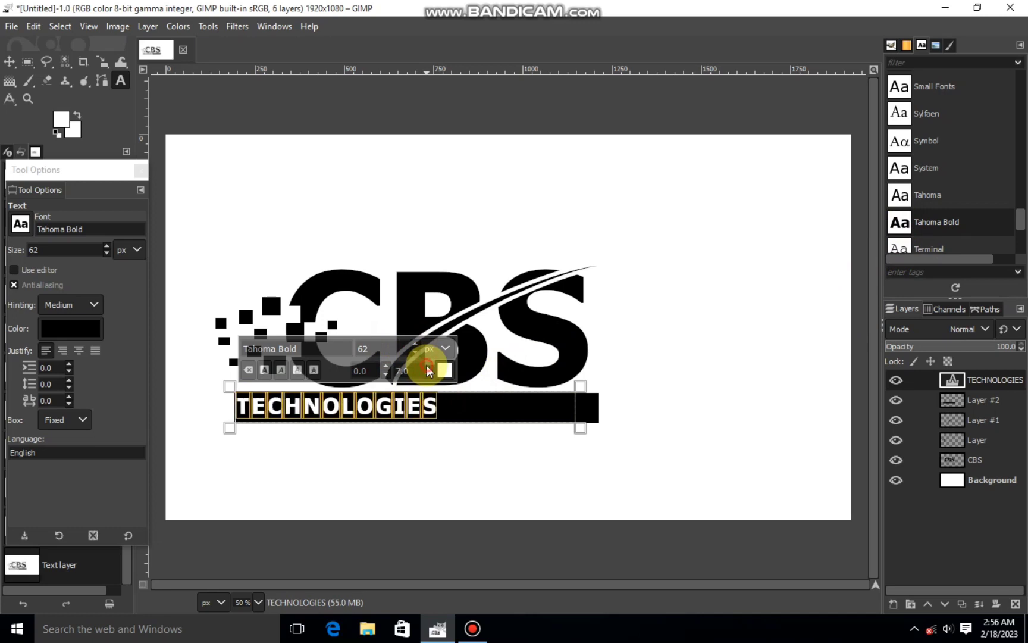
{"action": "left_click", "coordinate": [427, 365]}
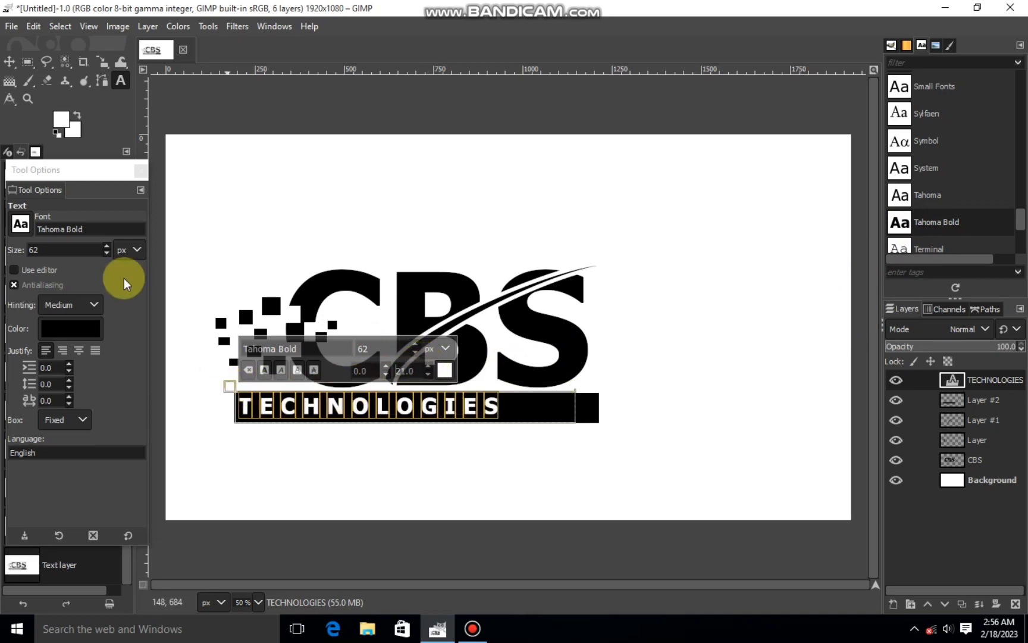
{"action": "left_click", "coordinate": [9, 61]}
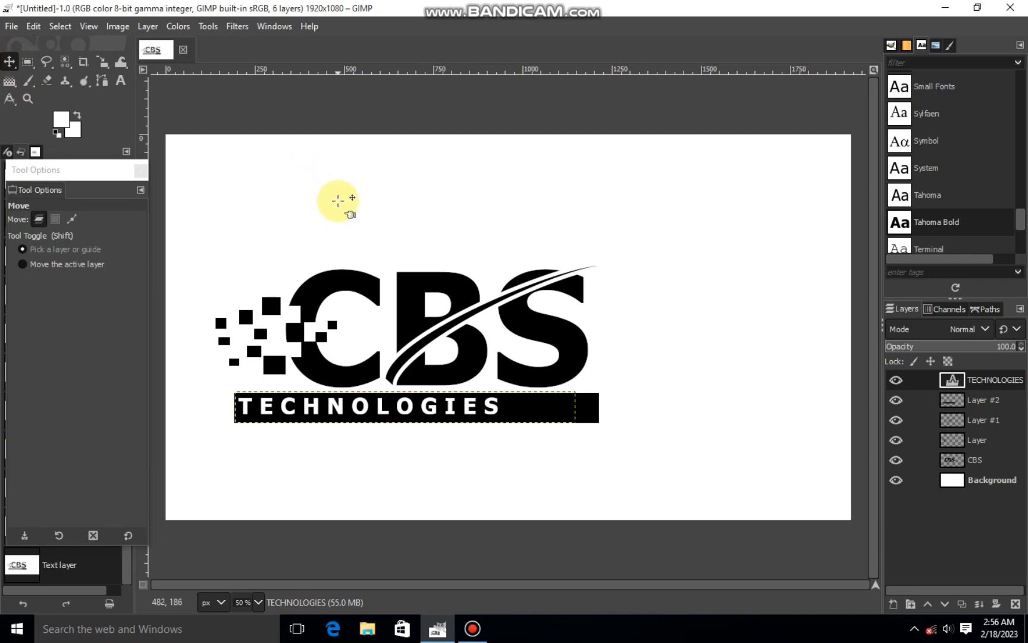
{"action": "left_click", "coordinate": [121, 81]}
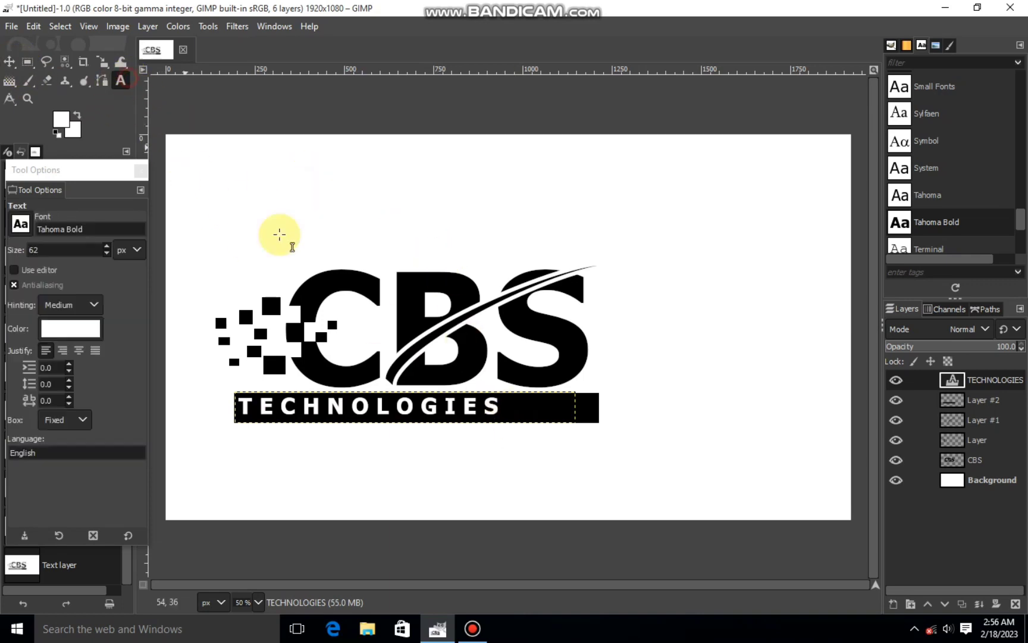
{"action": "left_click_drag", "start_coordinate": [510, 402], "coordinate": [218, 394]}
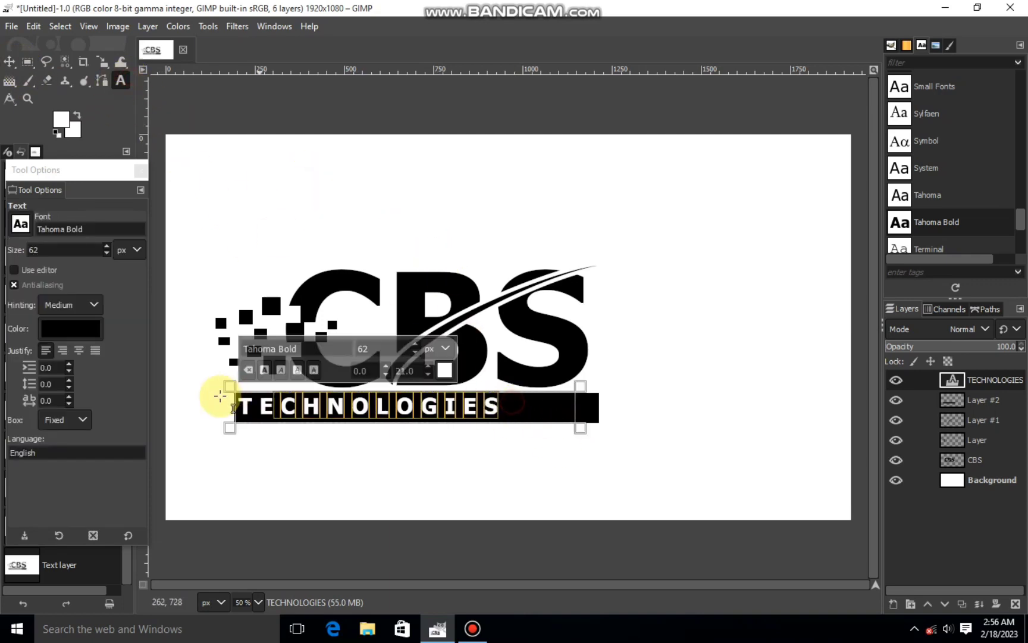
{"action": "left_click", "coordinate": [428, 365]}
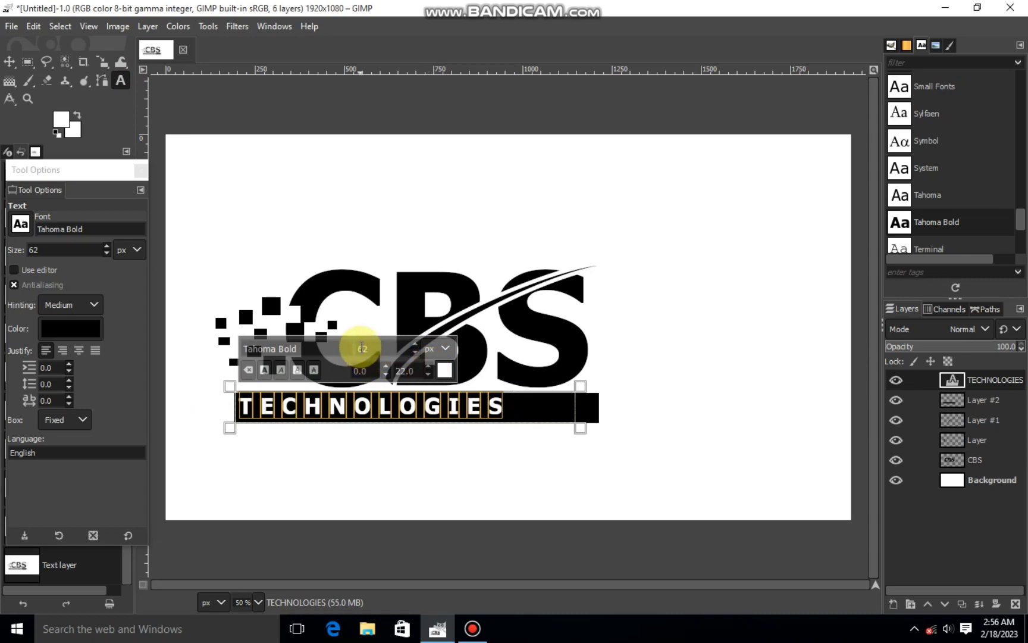
Shift the baseline of the TECHNOLOGIES text to -4 and finish editing the text
{"action": "left_click", "coordinate": [386, 375]}
{"action": "left_click", "coordinate": [387, 375]}
{"action": "left_click", "coordinate": [386, 375]}
{"action": "left_click", "coordinate": [387, 375]}
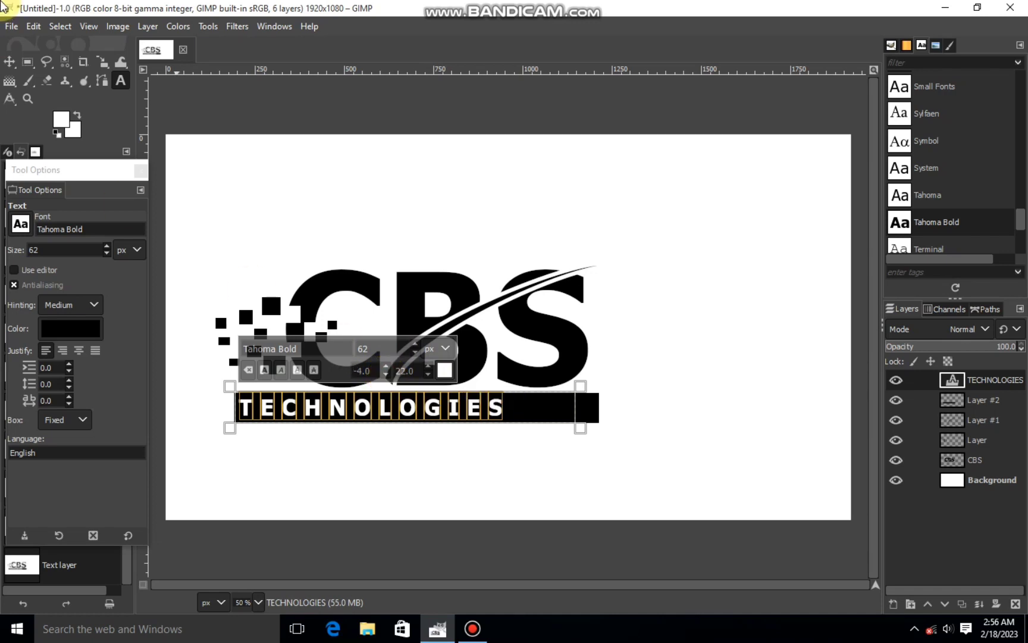
{"action": "left_click", "coordinate": [9, 61]}
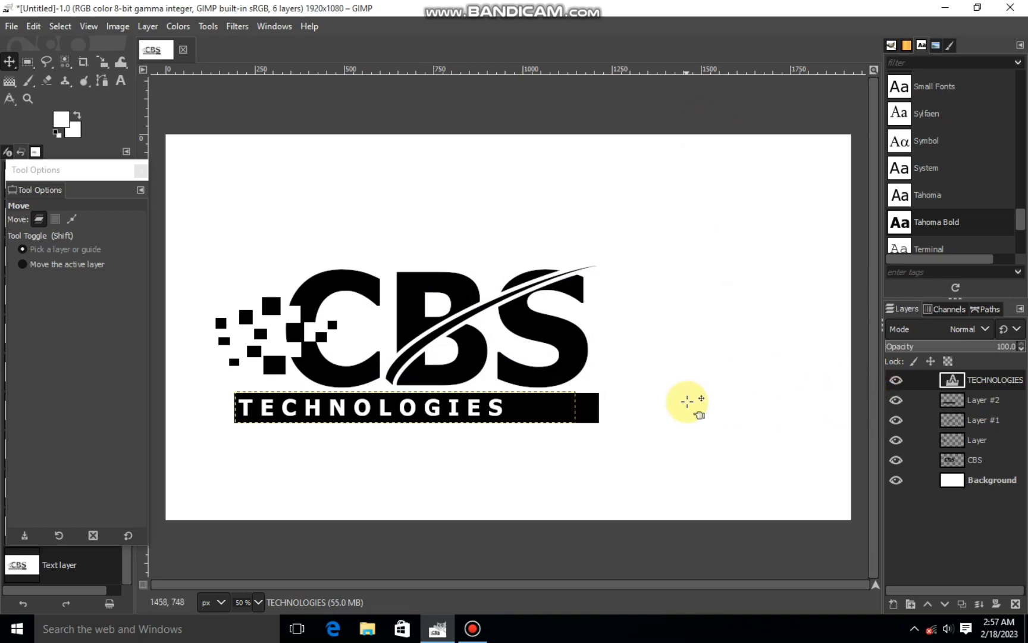
On Layer #2, outline the empty right end of the black bar with a Free Select polygon, slanting its edge beside the final S
{"action": "left_click", "coordinate": [952, 398]}
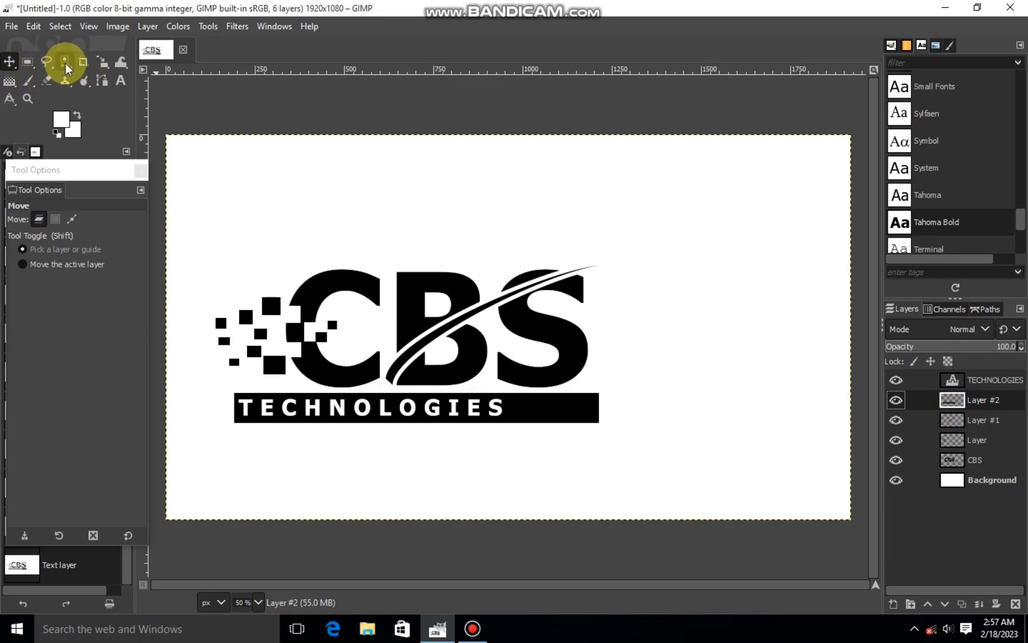
{"action": "left_click", "coordinate": [46, 61]}
{"action": "scroll", "coordinate": [519, 384], "scroll_direction": "up", "scroll_amount": 2, "text": "ctrl"}
{"action": "scroll", "coordinate": [519, 384], "scroll_direction": "up", "scroll_amount": 1, "text": "ctrl"}
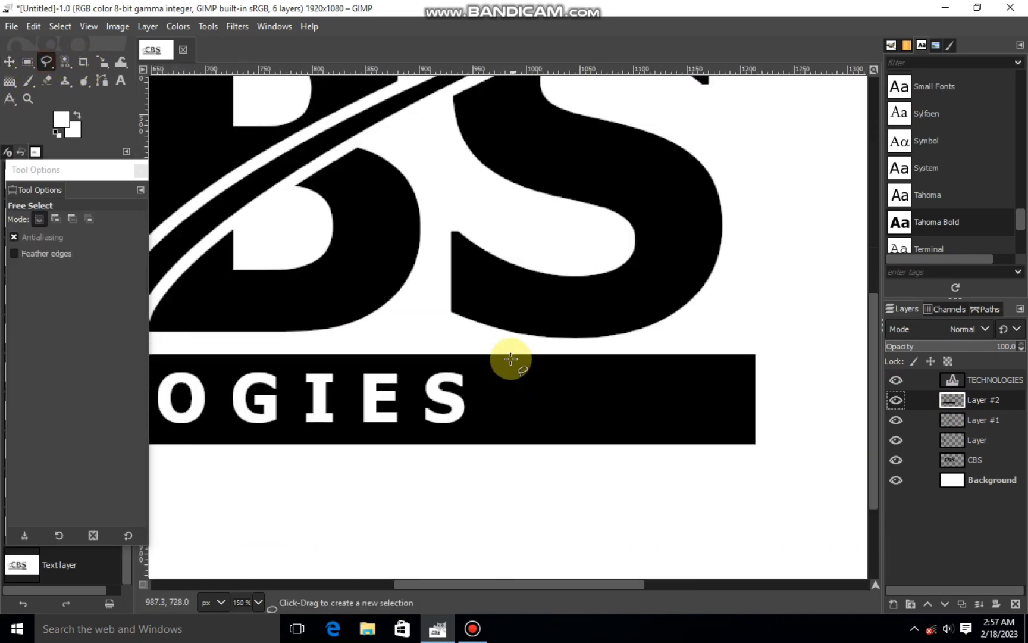
{"action": "left_click", "coordinate": [506, 354]}
{"action": "left_click", "coordinate": [472, 444]}
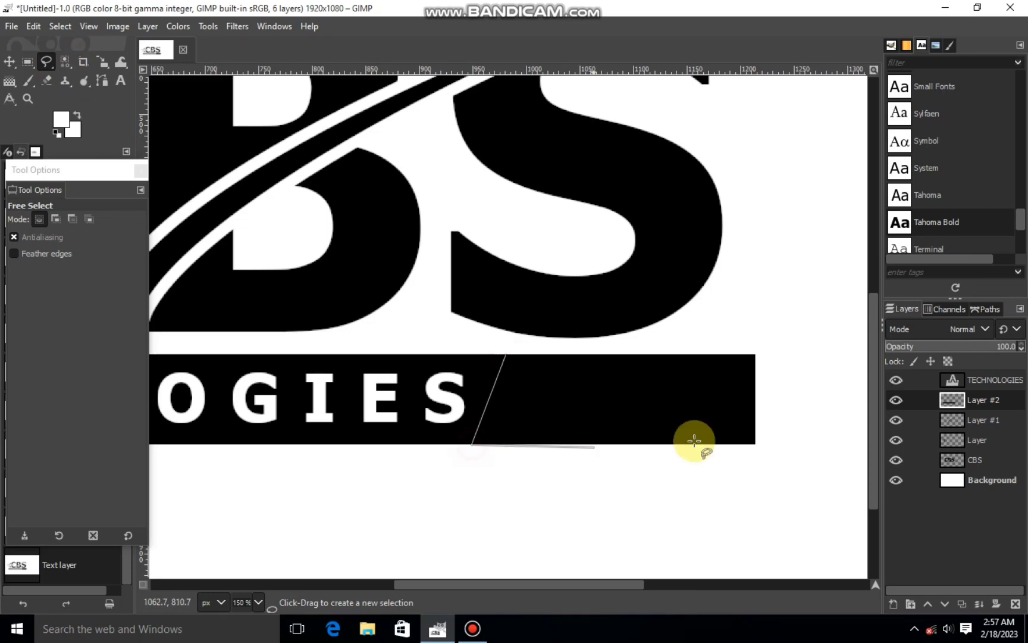
{"action": "left_click", "coordinate": [755, 443]}
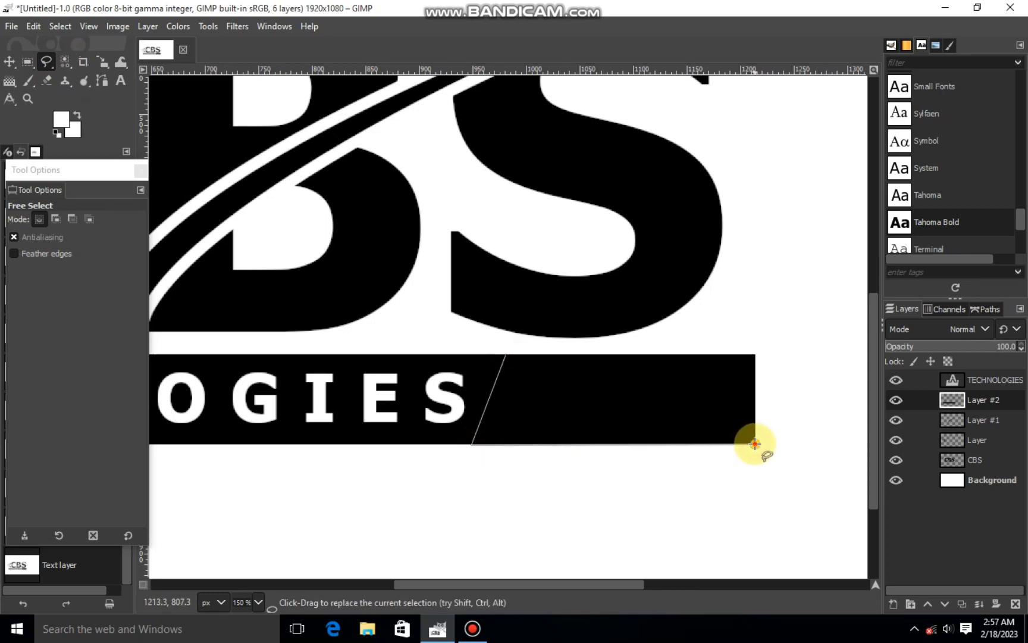
{"action": "left_click", "coordinate": [755, 352]}
{"action": "left_click", "coordinate": [506, 353]}
{"action": "key", "text": "Return"}
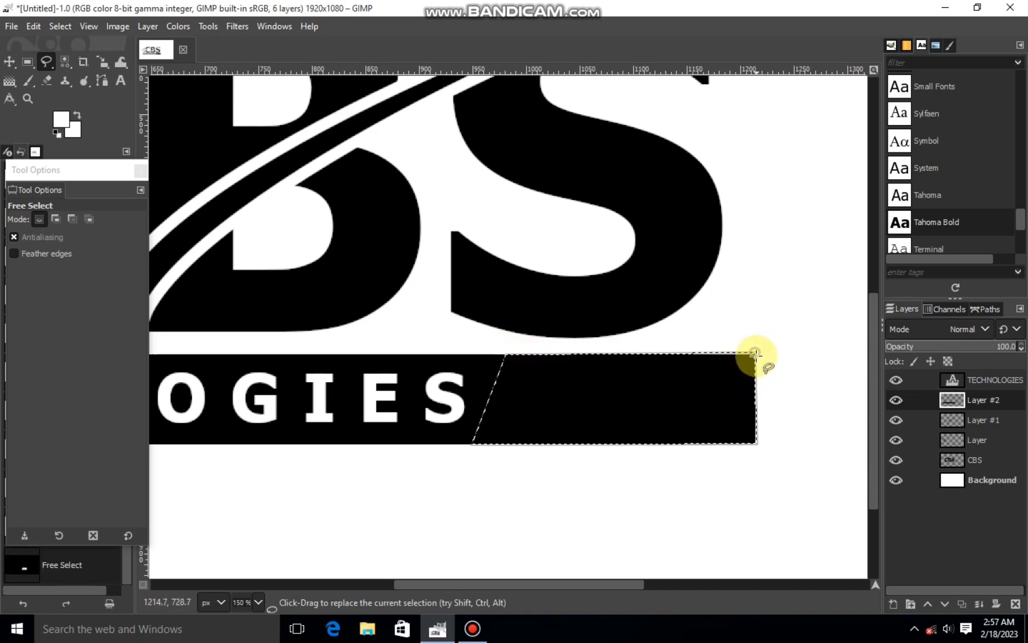
{"action": "left_click", "coordinate": [758, 444]}
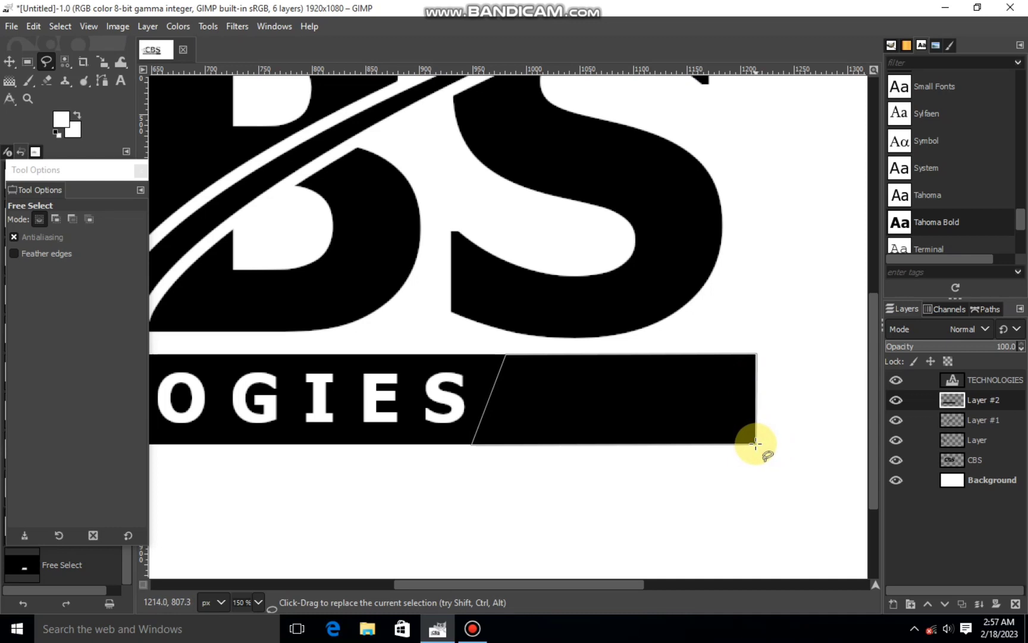
Commit the outlined end of the black bar as a selection and set the foreground colour to teal 06b8c1
{"action": "key", "text": "Return"}
{"action": "right_click", "coordinate": [625, 417]}
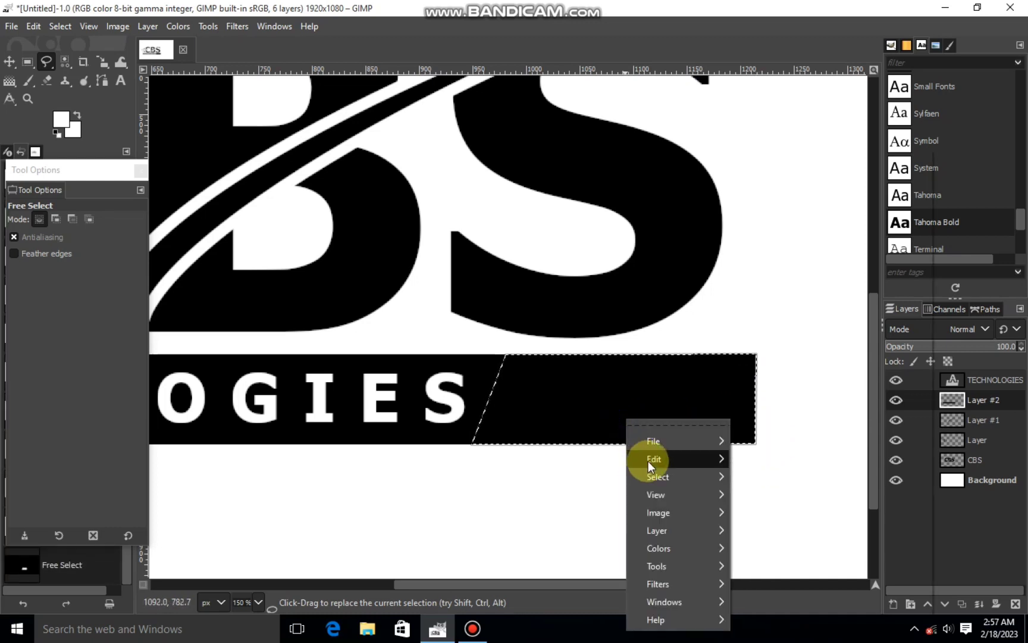
{"action": "mouse_move", "coordinate": [648, 461]}
{"action": "left_click", "coordinate": [64, 116]}
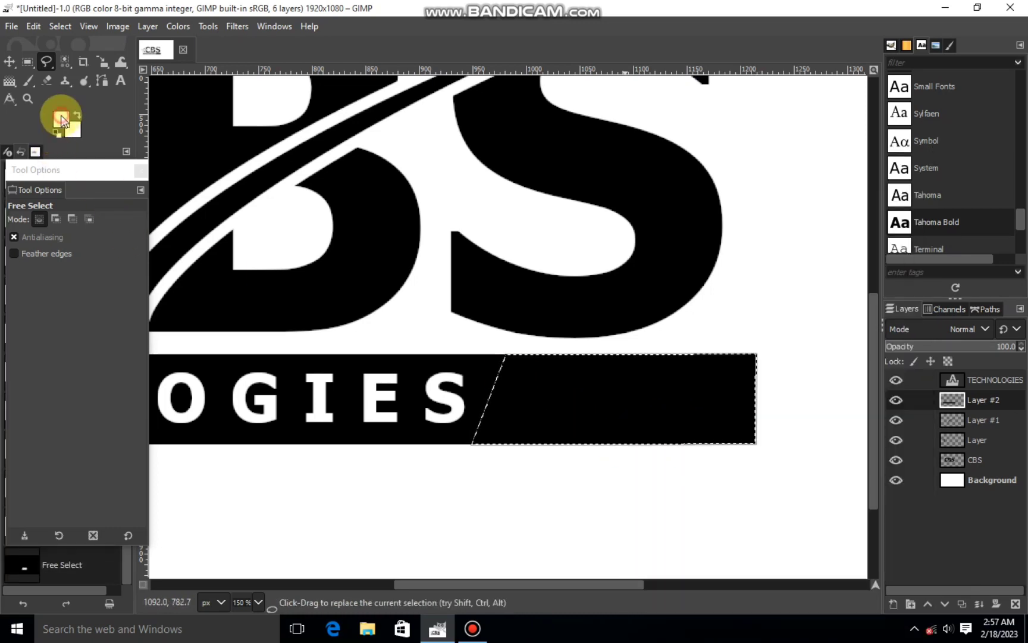
{"action": "left_click", "coordinate": [64, 116]}
{"action": "left_click", "coordinate": [136, 117]}
{"action": "left_click", "coordinate": [102, 88]}
{"action": "left_click", "coordinate": [119, 88]}
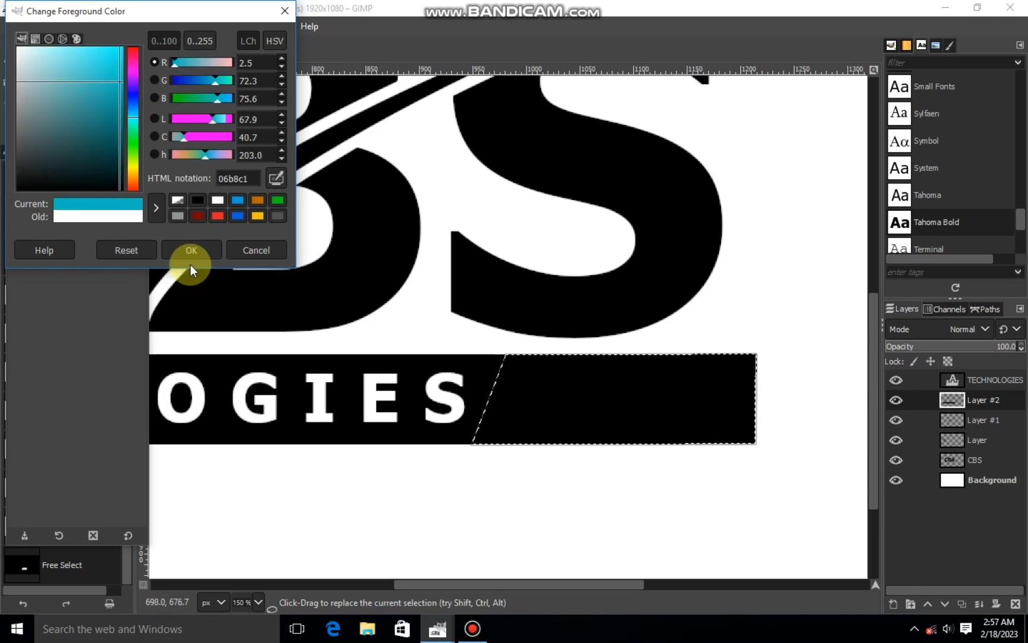
{"action": "left_click", "coordinate": [190, 251]}
Fill the selected bar end on Layer #2 with the teal foreground colour and clear the selection
{"action": "right_click", "coordinate": [579, 410]}
{"action": "mouse_move", "coordinate": [635, 448]}
{"action": "left_click", "coordinate": [726, 425]}
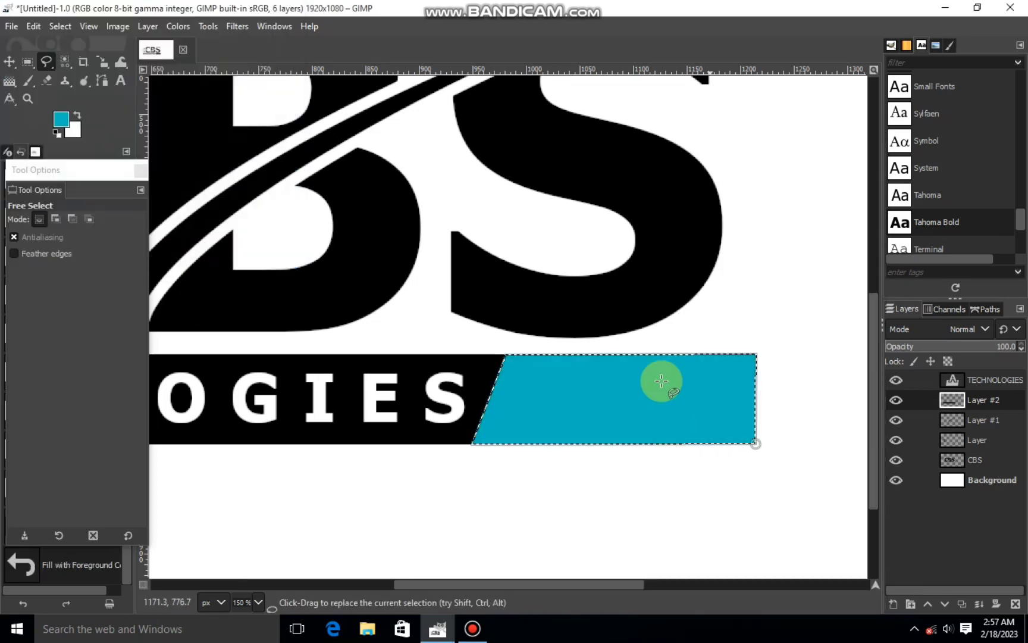
{"action": "left_click", "coordinate": [63, 26]}
{"action": "left_click", "coordinate": [76, 65]}
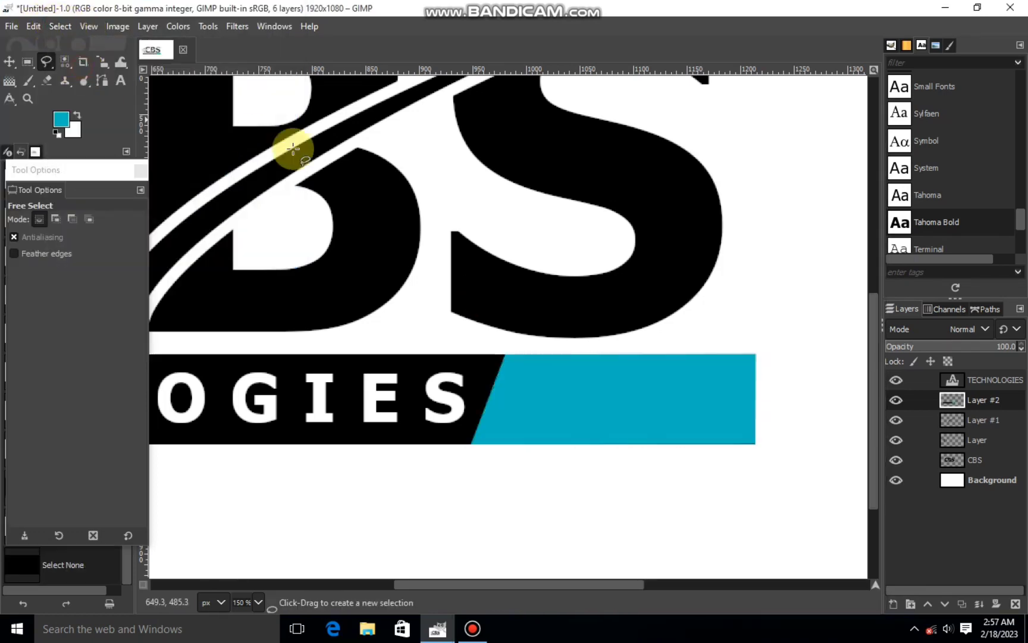
Outline a narrow slanted strip near the start of the teal section with Free Select and cut it out of the bar
{"action": "scroll", "coordinate": [301, 169], "scroll_direction": "down", "scroll_amount": 3}
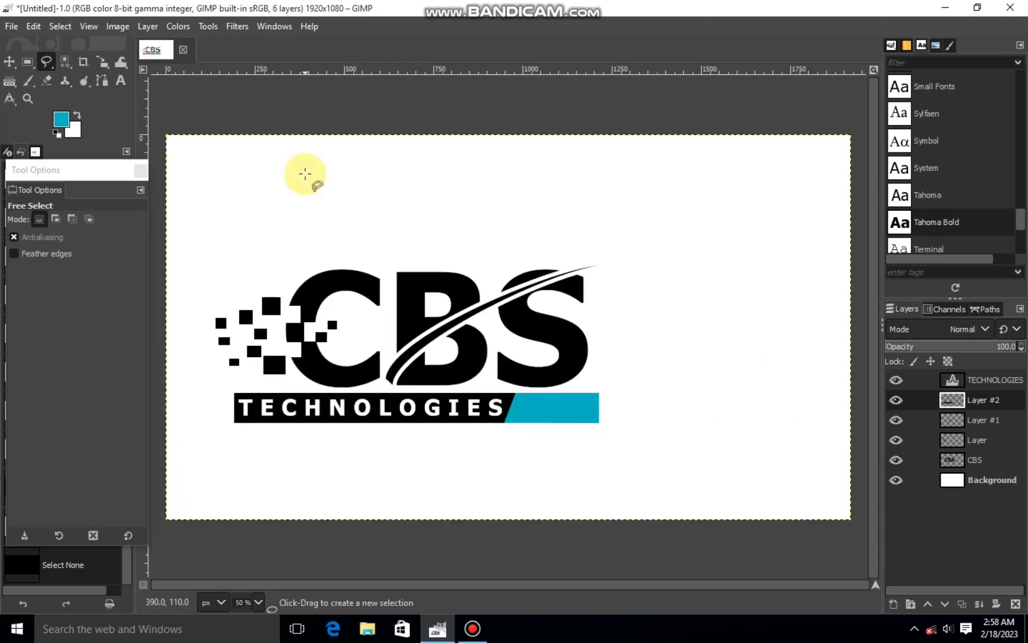
{"action": "left_click", "coordinate": [534, 392]}
{"action": "left_click", "coordinate": [520, 427]}
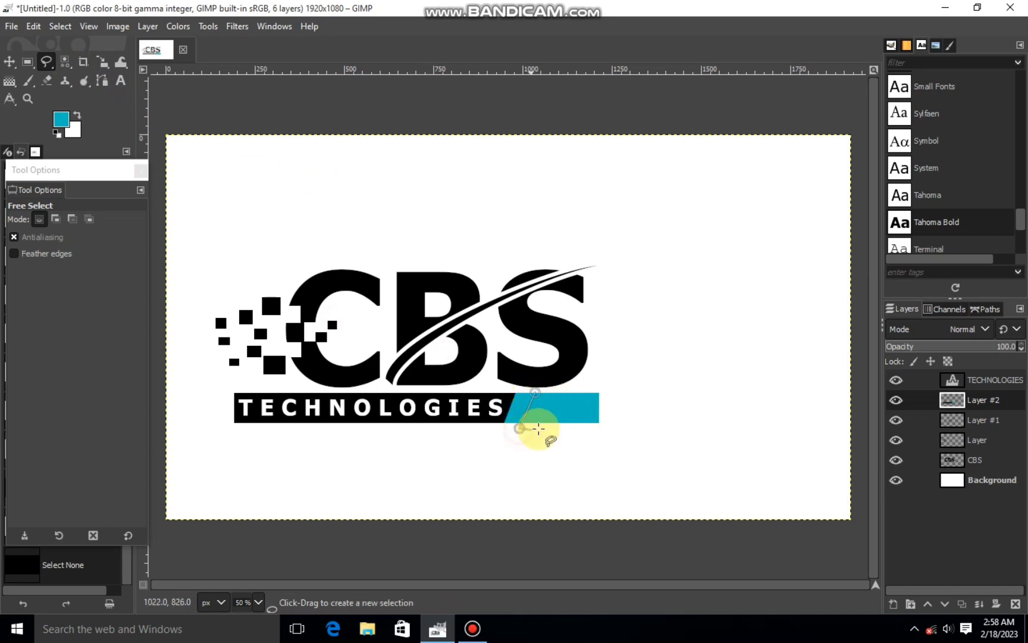
{"action": "left_click", "coordinate": [537, 393]}
{"action": "double_click", "coordinate": [526, 398]}
{"action": "right_click", "coordinate": [530, 398]}
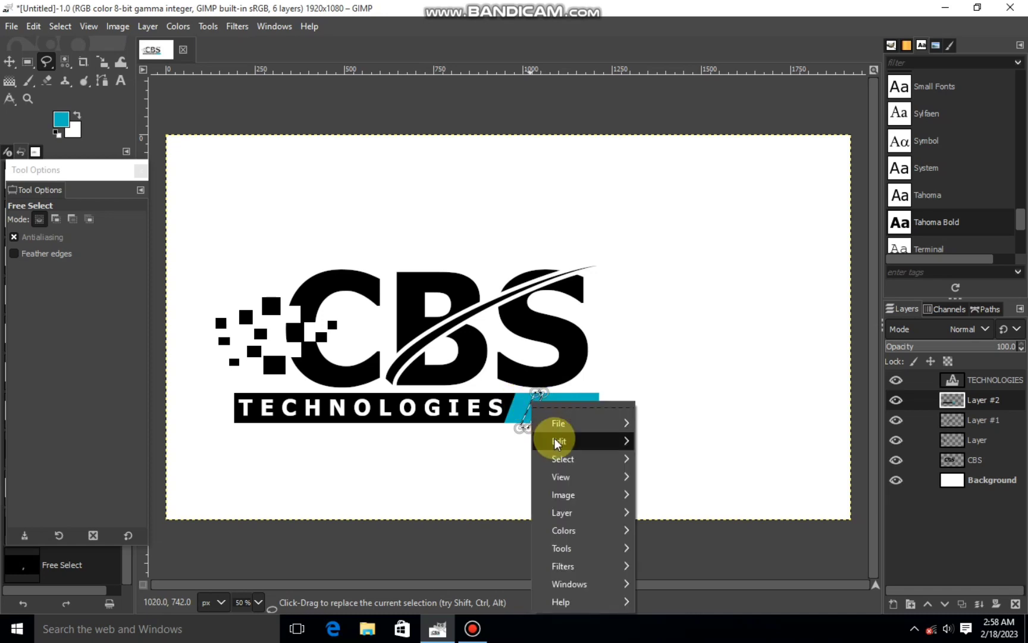
{"action": "mouse_move", "coordinate": [556, 440]}
{"action": "left_click", "coordinate": [676, 231]}
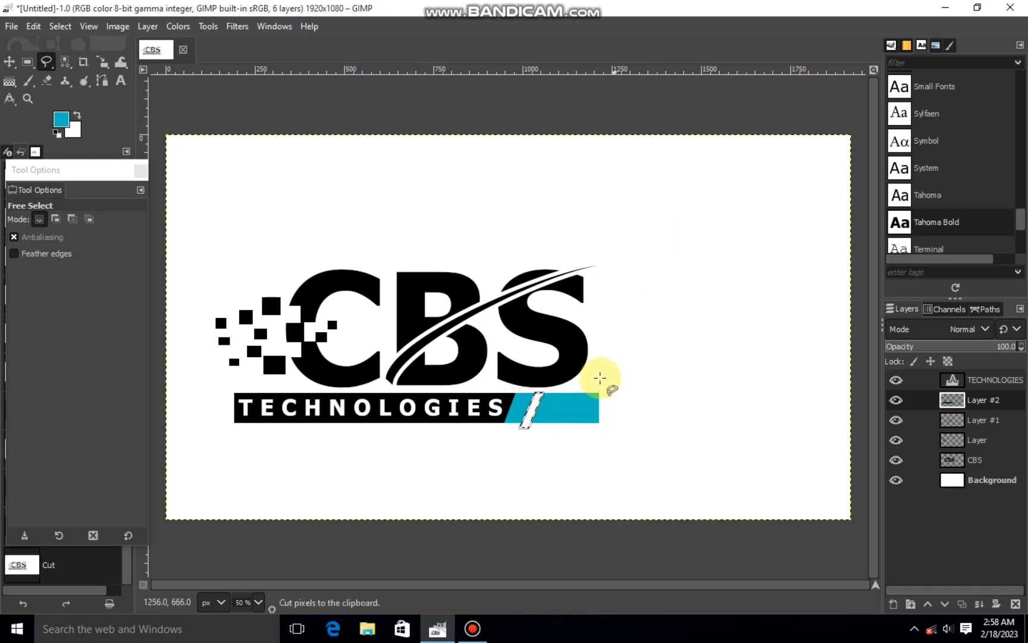
Cut a second slanted strip from the middle of the teal section, parallel to the first gap, and clear the selection
{"action": "left_click", "coordinate": [559, 392]}
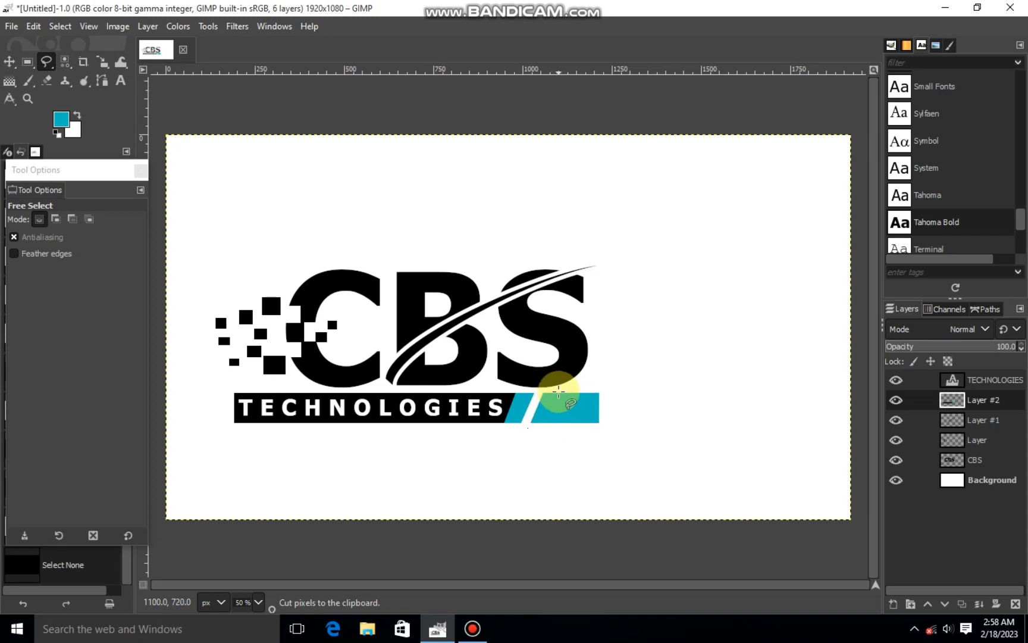
{"action": "left_click", "coordinate": [544, 427]}
{"action": "left_click", "coordinate": [552, 427]}
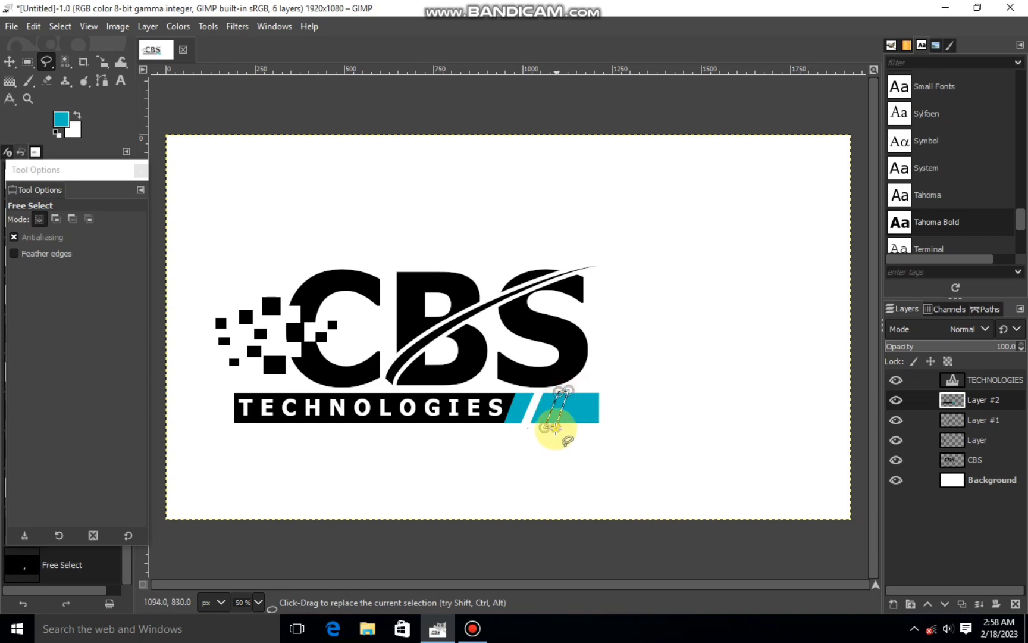
{"action": "double_click", "coordinate": [562, 413]}
{"action": "key", "text": "ctrl+x"}
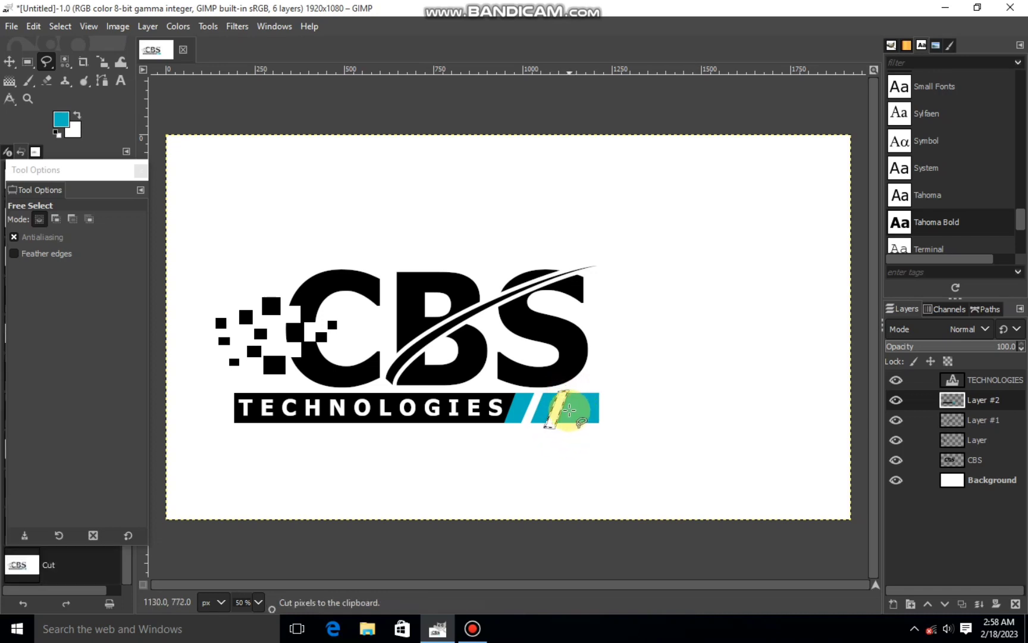
{"action": "key", "text": "ctrl+shift+a"}
Cut a third slanted strip near the outer end of the teal section, parallel to the other gaps, and clear the selection
{"action": "left_click", "coordinate": [586, 391]}
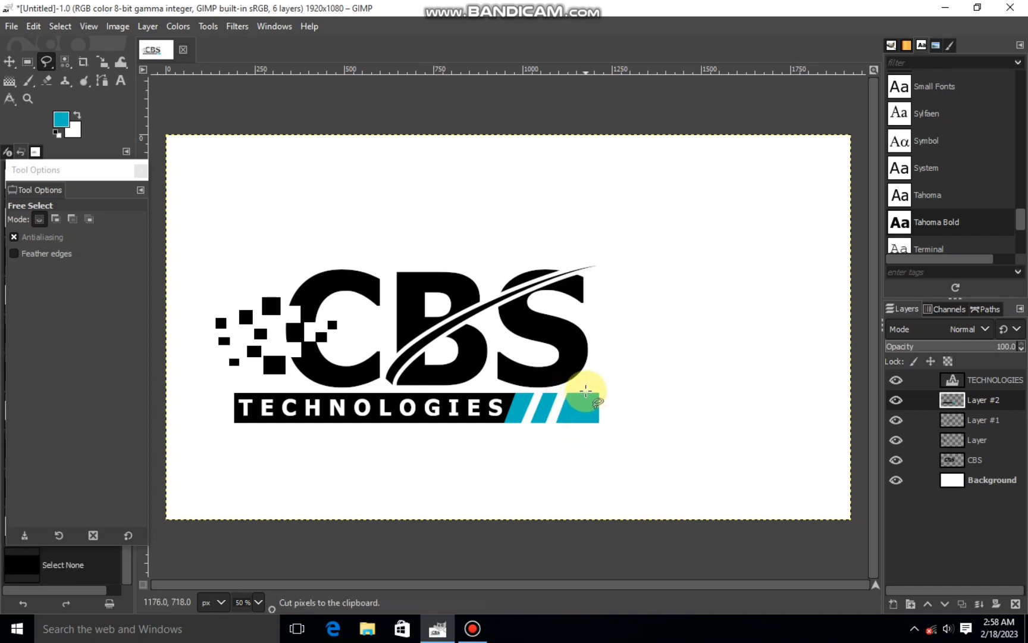
{"action": "left_click", "coordinate": [571, 430]}
{"action": "left_click", "coordinate": [564, 429]}
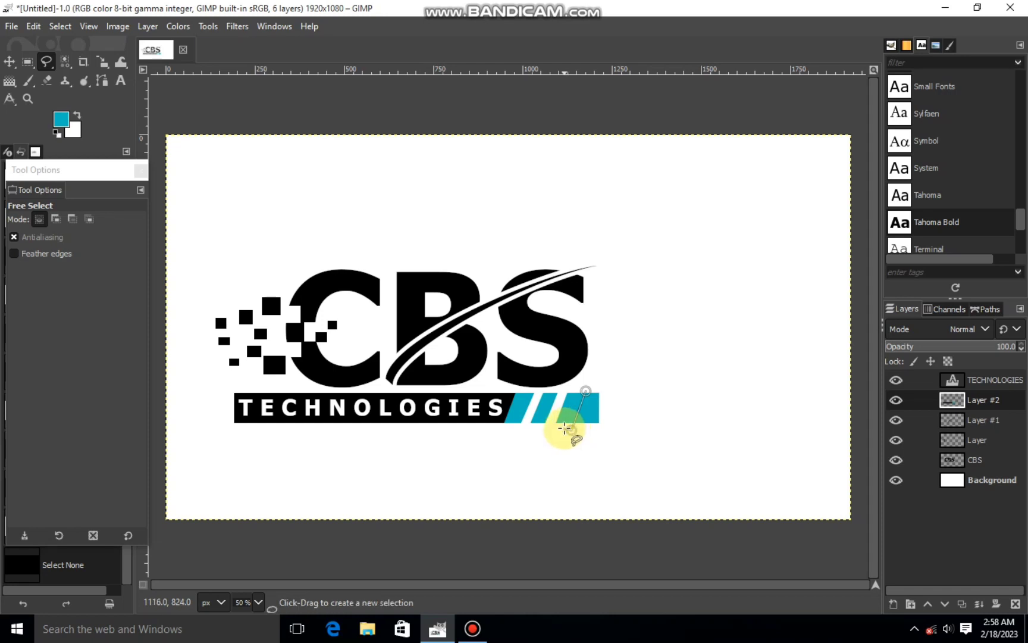
{"action": "left_click", "coordinate": [580, 391]}
{"action": "key", "text": "Return"}
{"action": "key", "text": "ctrl+x"}
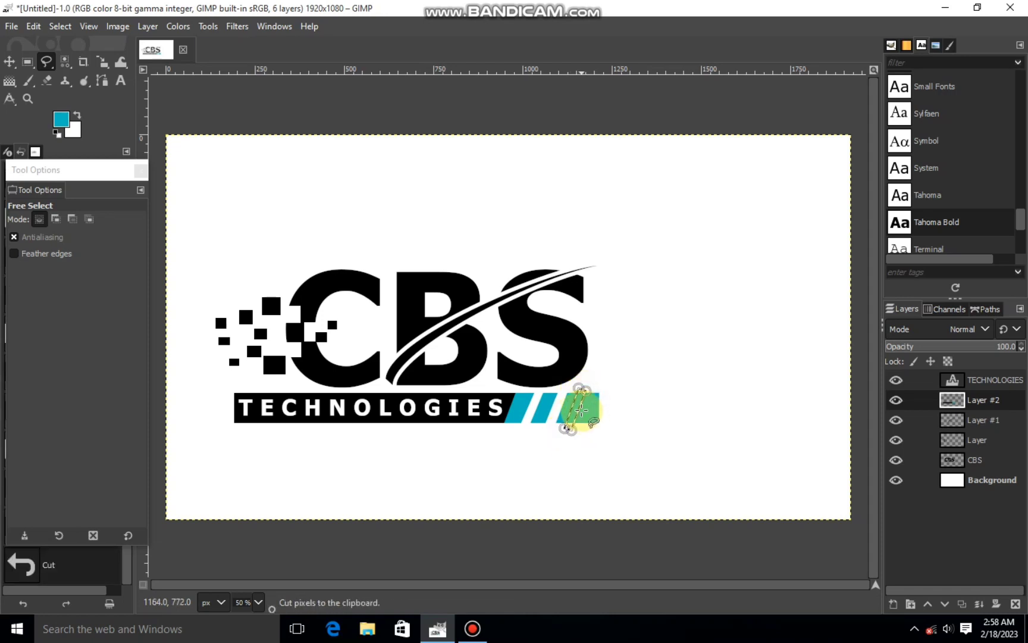
{"action": "key", "text": "shift+ctrl+a"}
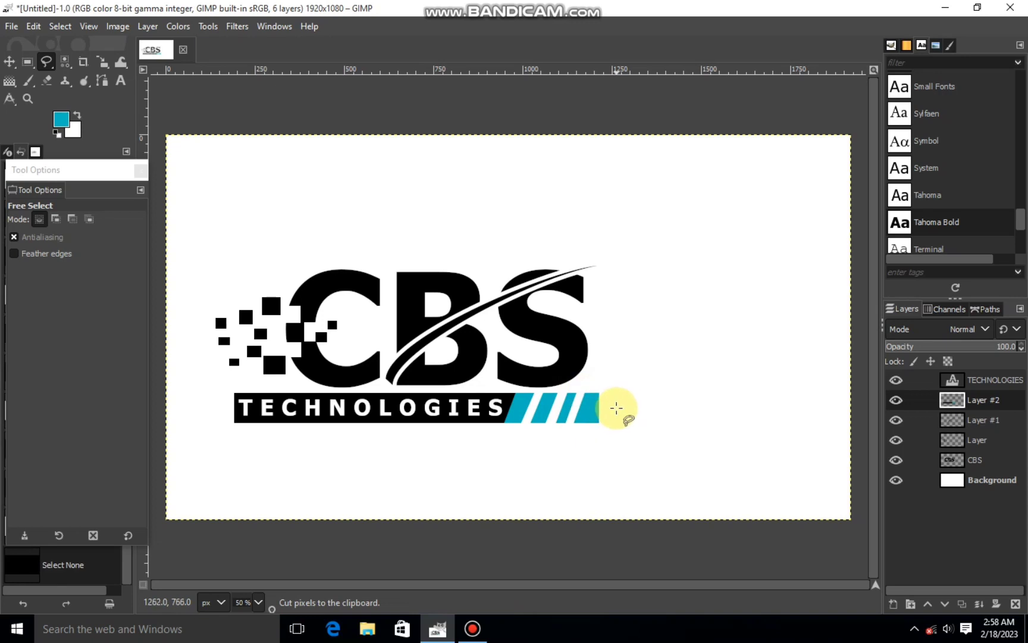